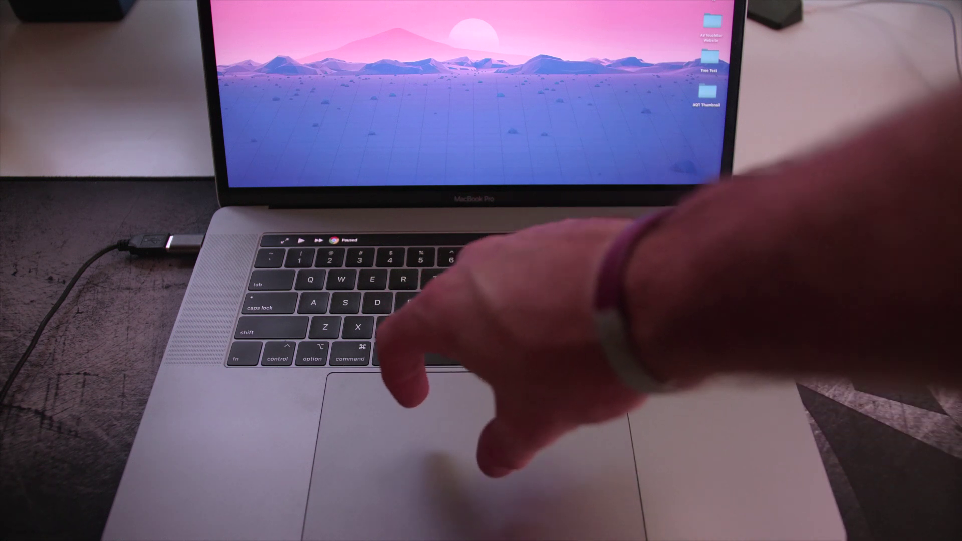
key("XF86AudioRaiseVolume")
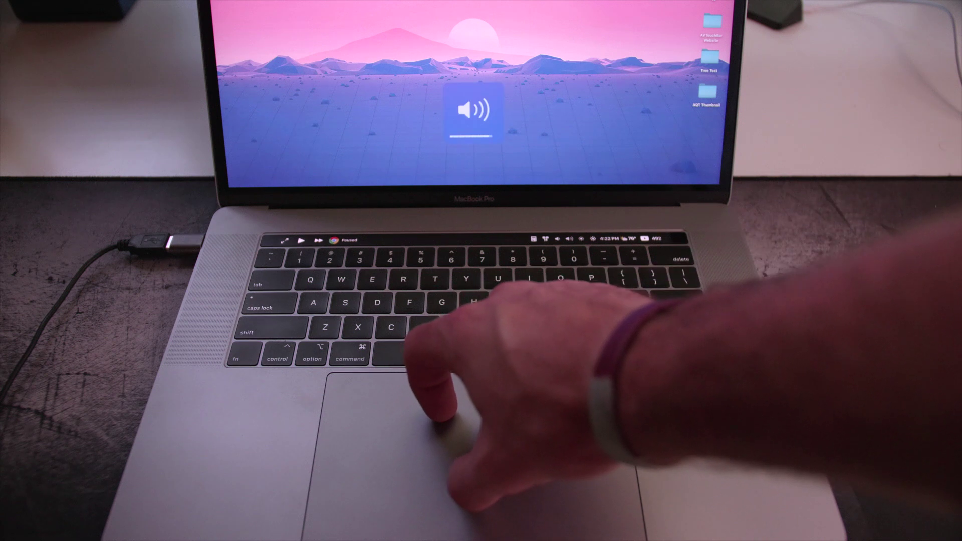
key("XF86AudioLowerVolume")
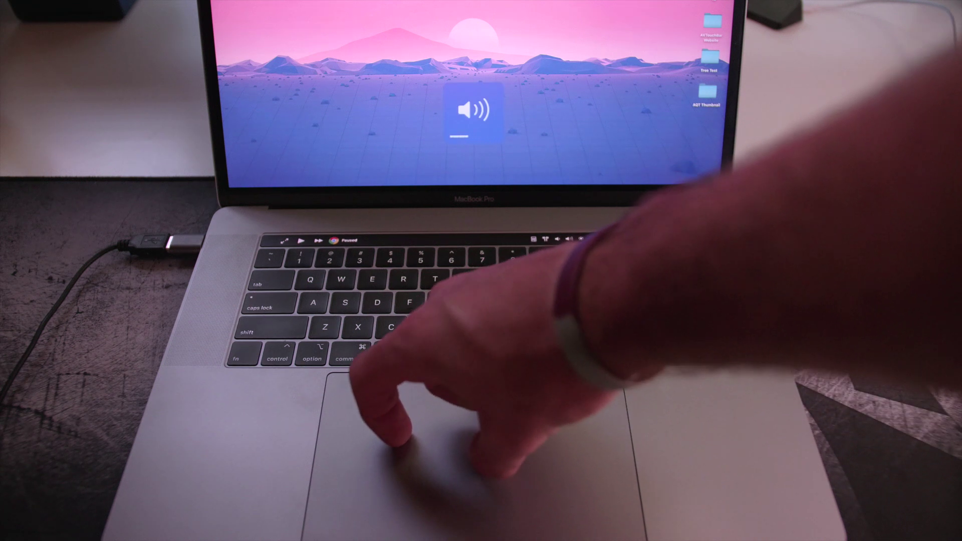
key("XF86AudioRaiseVolume")
key("XF86AudioLowerVolume")
key("XF86AudioLowerVolume")
key("XF86AudioRaiseVolume")
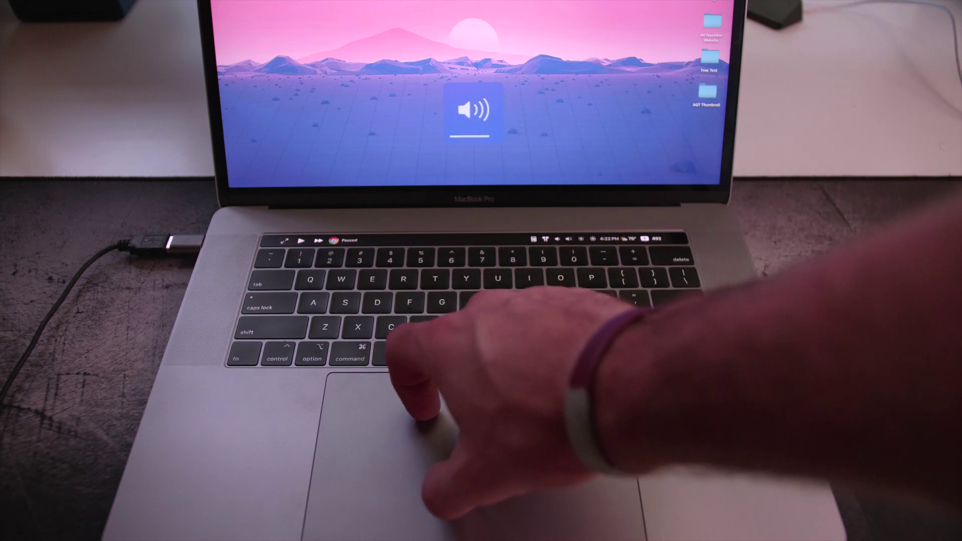
key("XF86AudioLowerVolume")
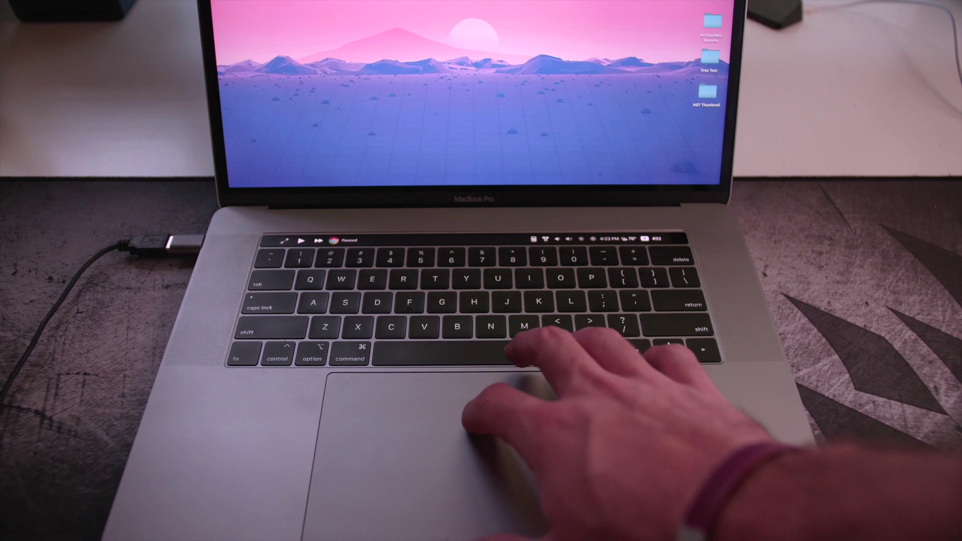
scroll(447, 9, "up", 3)
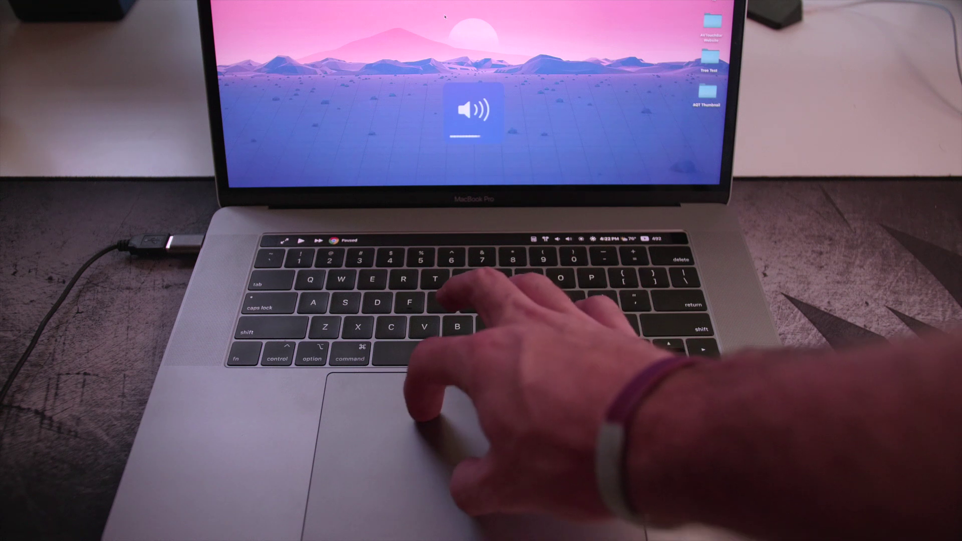
scroll(447, 9, "down", 3)
scroll(548, 7, "up", 3)
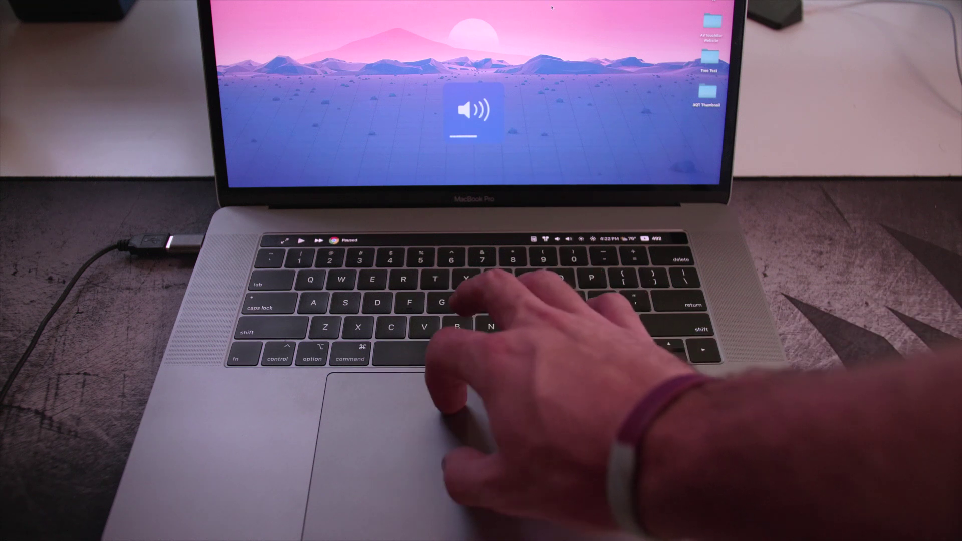
scroll(552, 7, "down", 3)
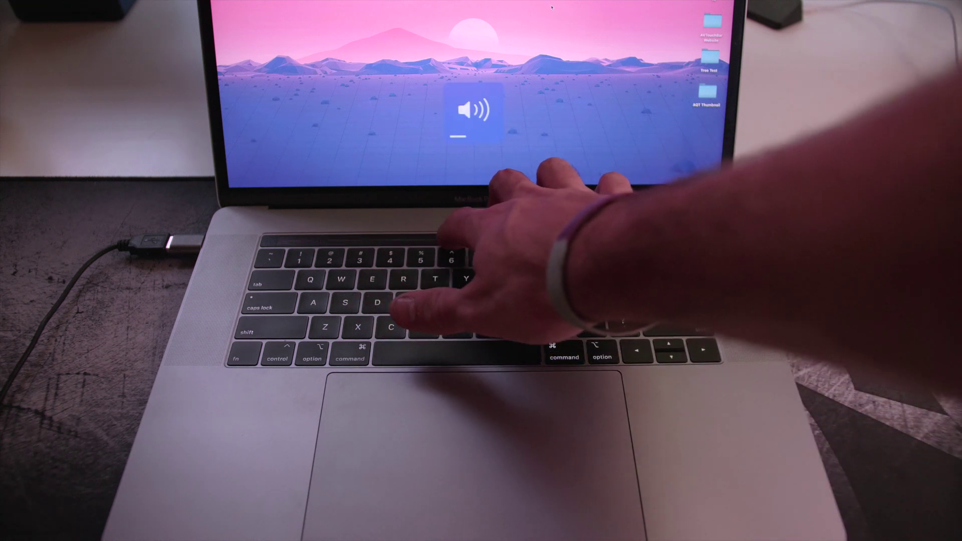
key("XF86AudioRaiseVolume")
key("XF86AudioRaiseVolume")
key("XF86AudioRaiseVolume")
key("XF86AudioLowerVolume")
key("XF86AudioLowerVolume")
key("XF86AudioLowerVolume")
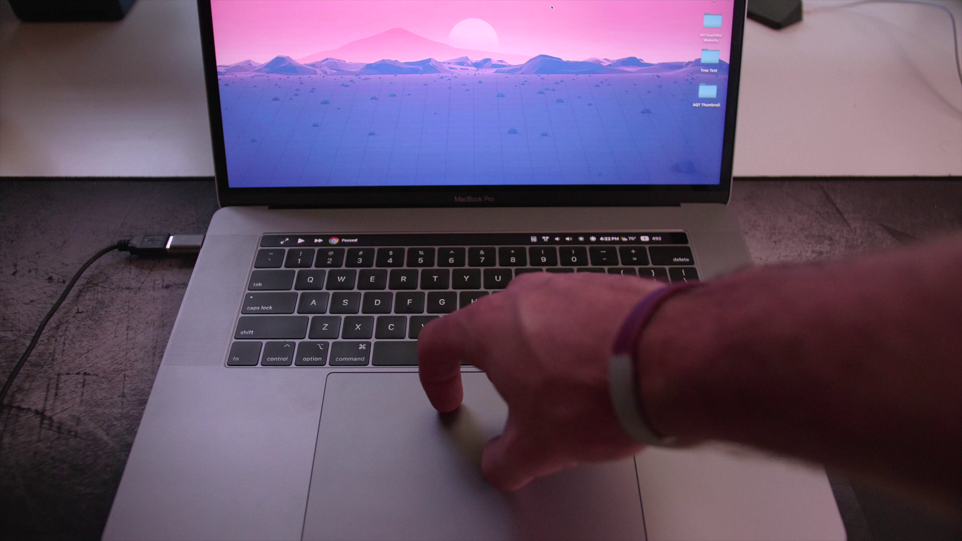
key("XF86AudioRaiseVolume")
key("XF86AudioRaiseVolume")
key("XF86AudioRaiseVolume")
key("XF86AudioLowerVolume")
key("XF86AudioLowerVolume")
key("XF86AudioLowerVolume")
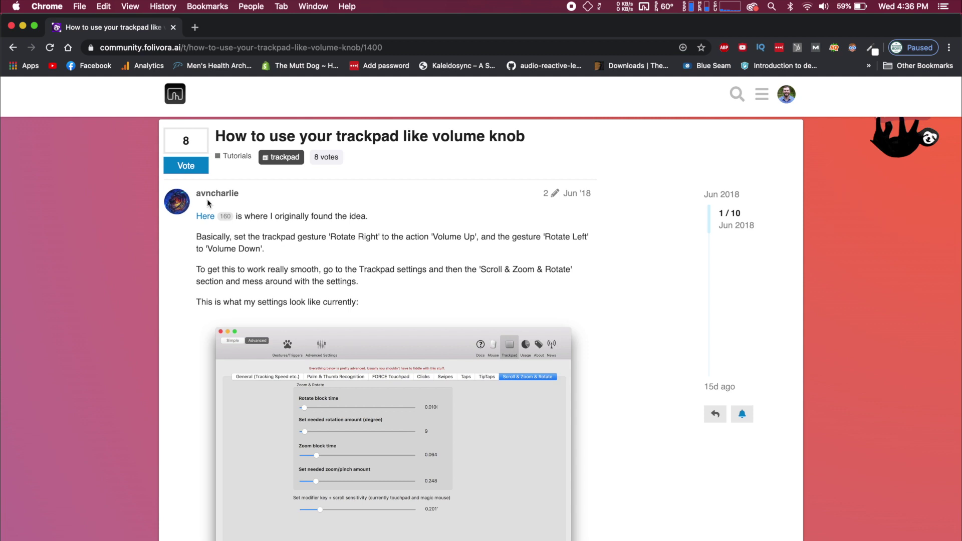
Step: Read the forum post on using the trackpad like a volume knob, including its example settings, and put the browser window away
scroll(627, 212, "down", 1)
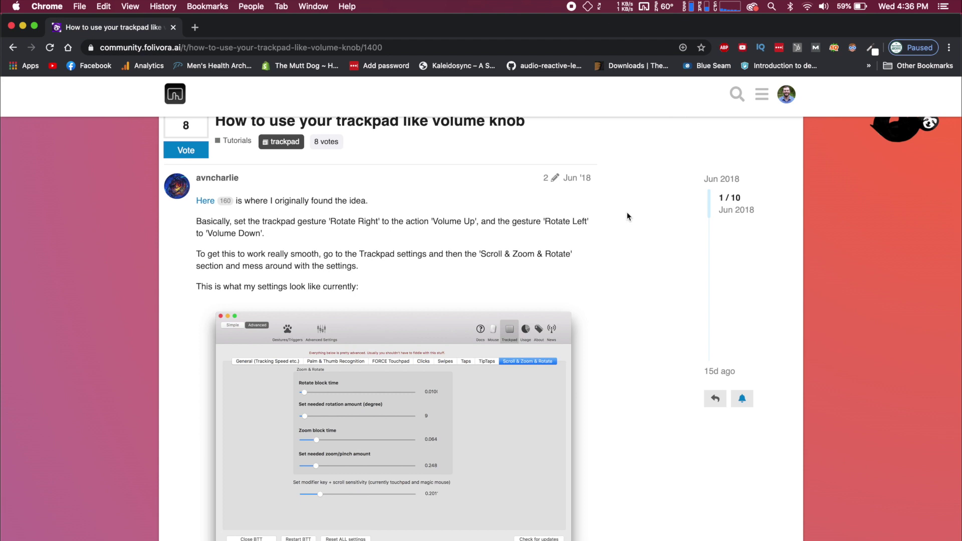
scroll(627, 213, "down", 3)
scroll(627, 217, "down", 1)
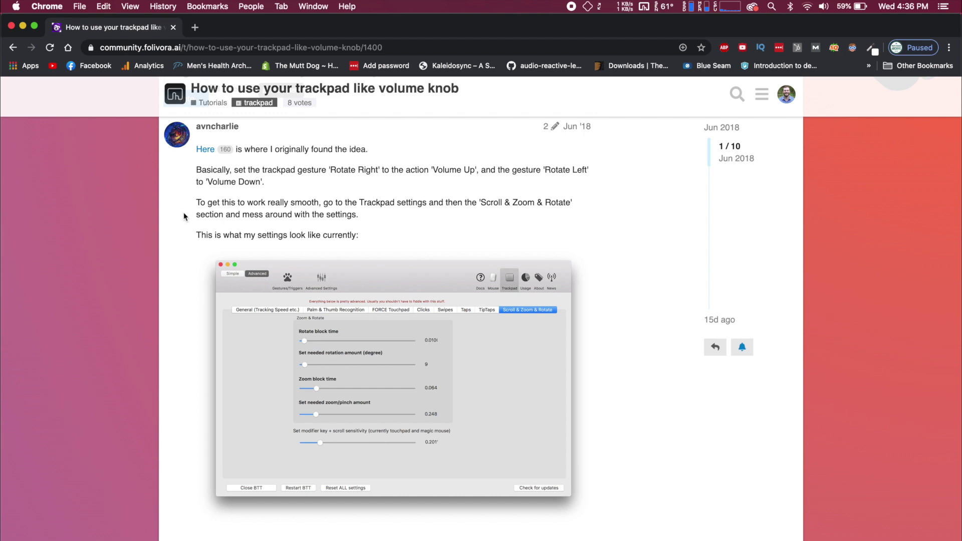
left_click(23, 26)
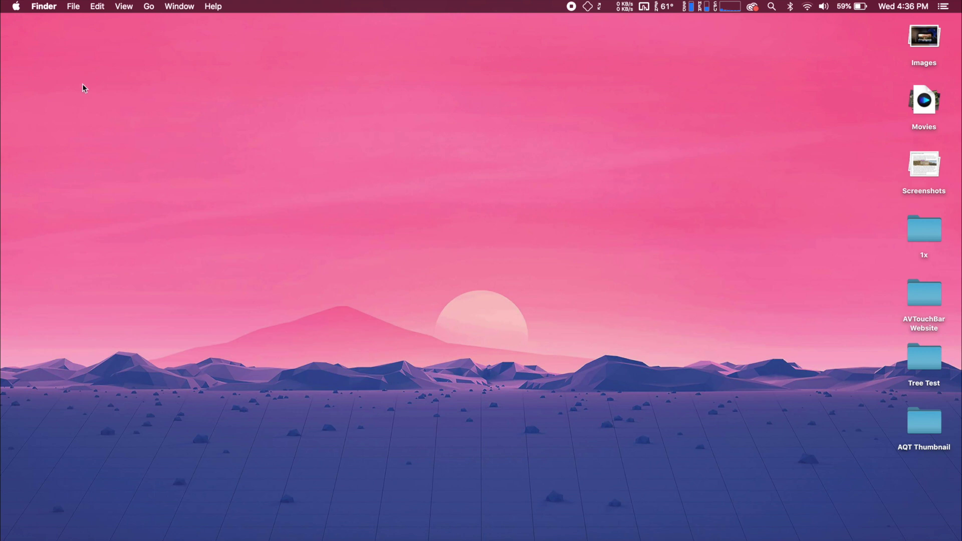
Step: Check the Rotate option in the Scroll & Zoom trackpad settings of System Preferences and close the window
left_click(15, 7)
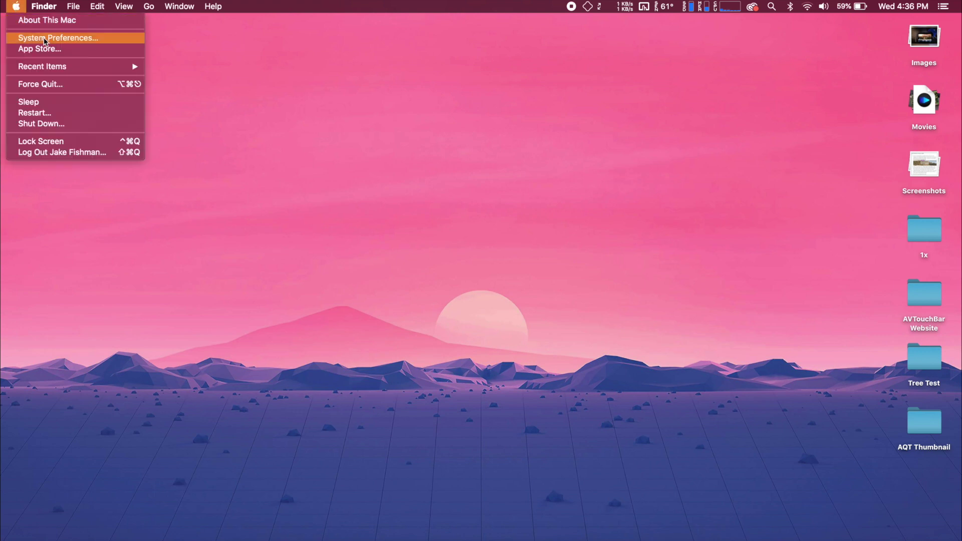
left_click(57, 40)
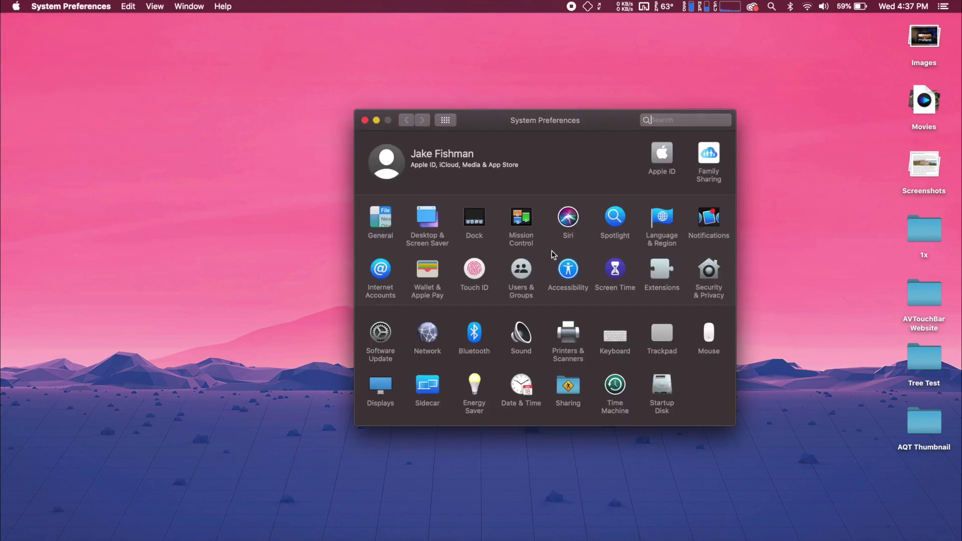
left_click(661, 336)
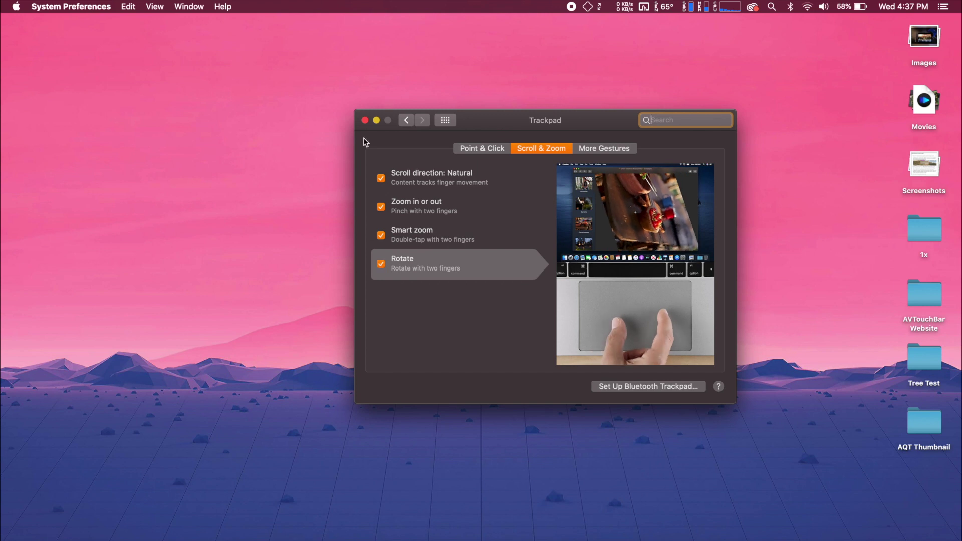
left_click(365, 120)
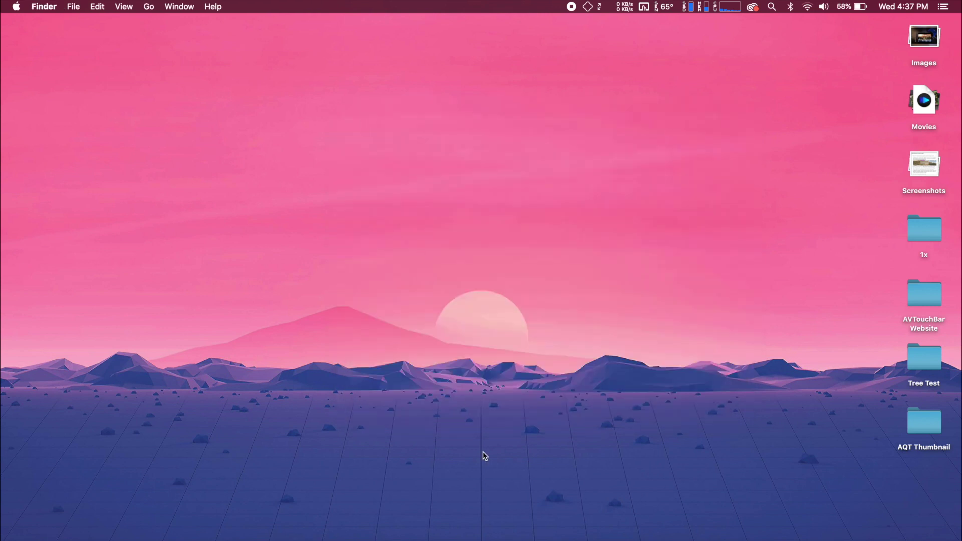
Step: Switch to the BetterTouchTool configuration and choose Trackpad as the device for gestures in All Apps
left_click(697, 529)
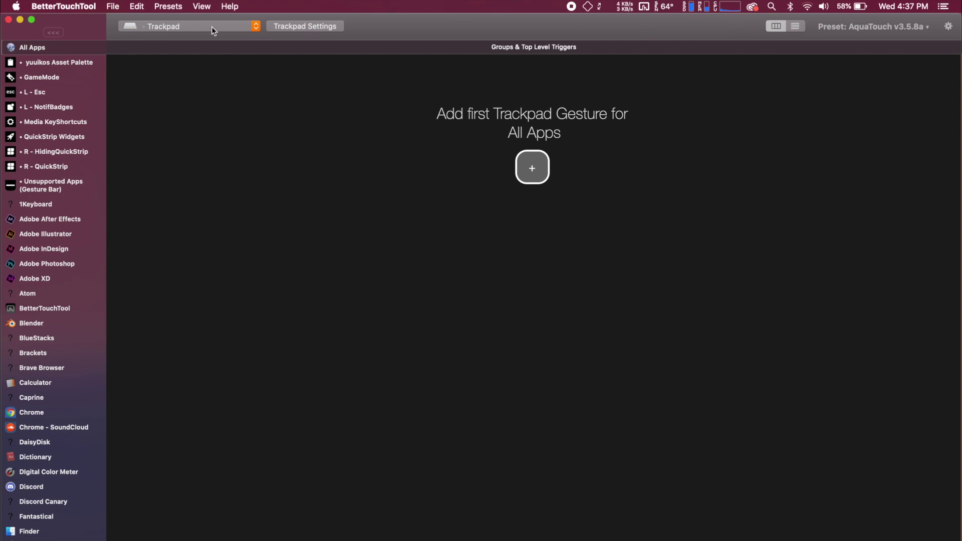
left_click(182, 28)
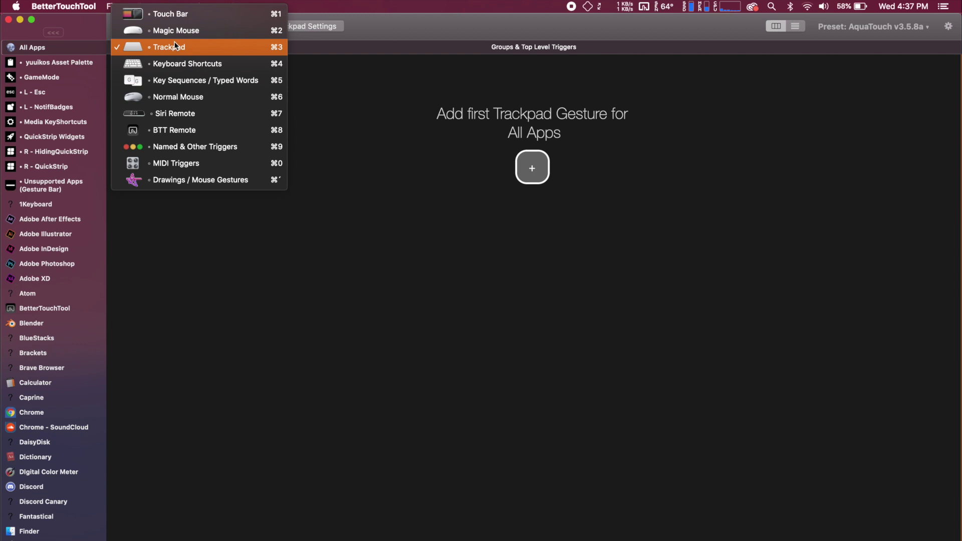
left_click(180, 48)
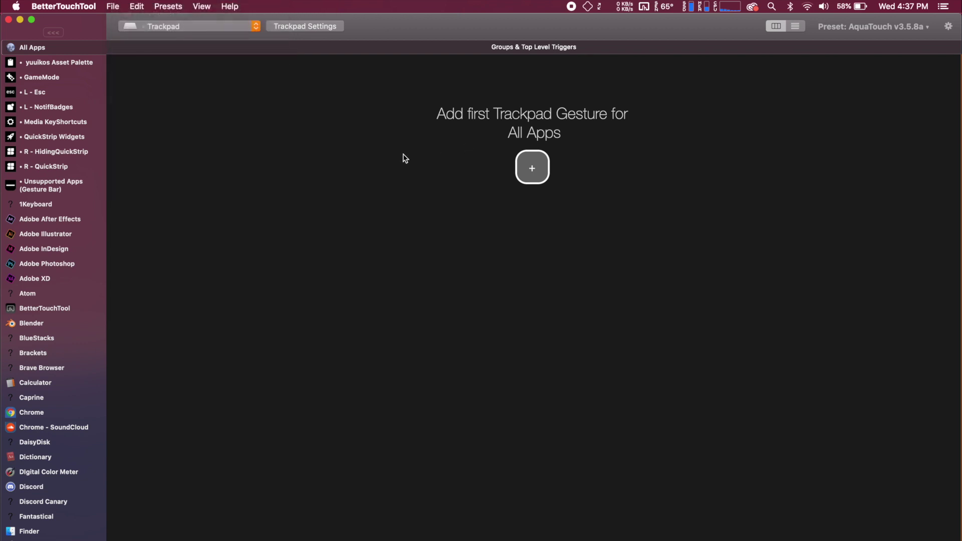
left_click(645, 7)
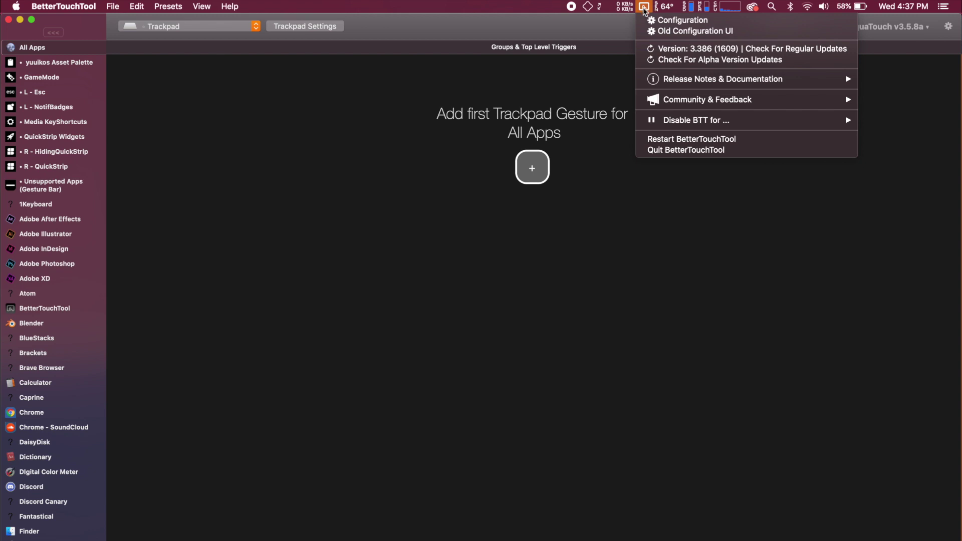
left_click(687, 20)
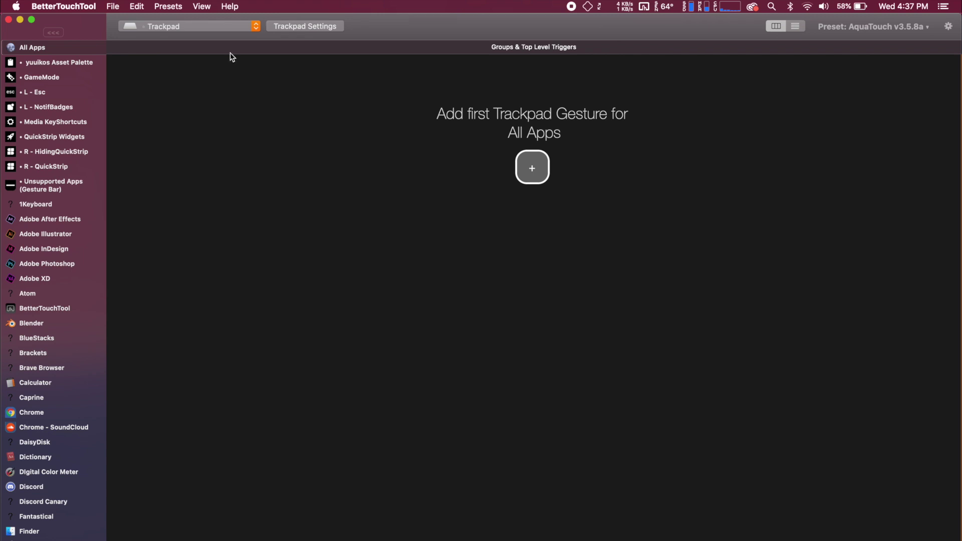
left_click(175, 26)
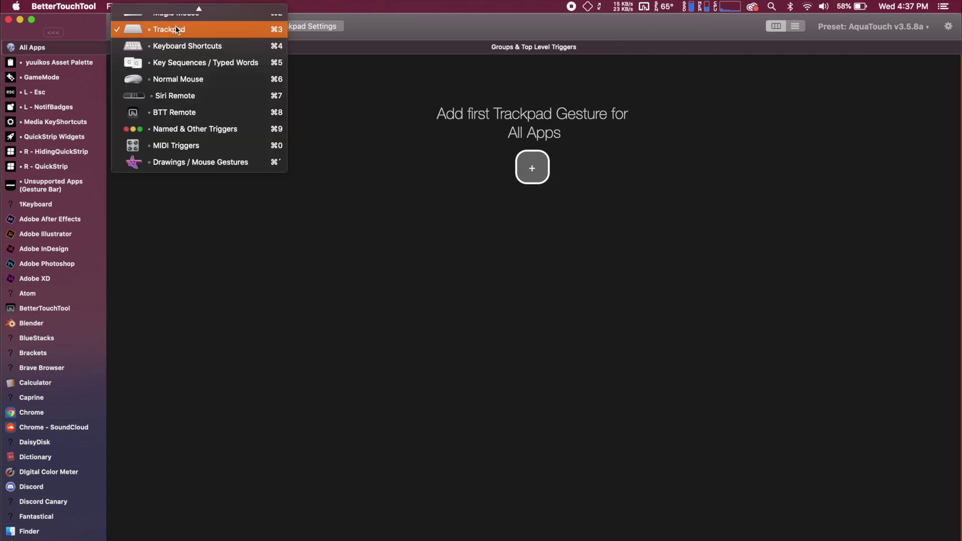
left_click(175, 25)
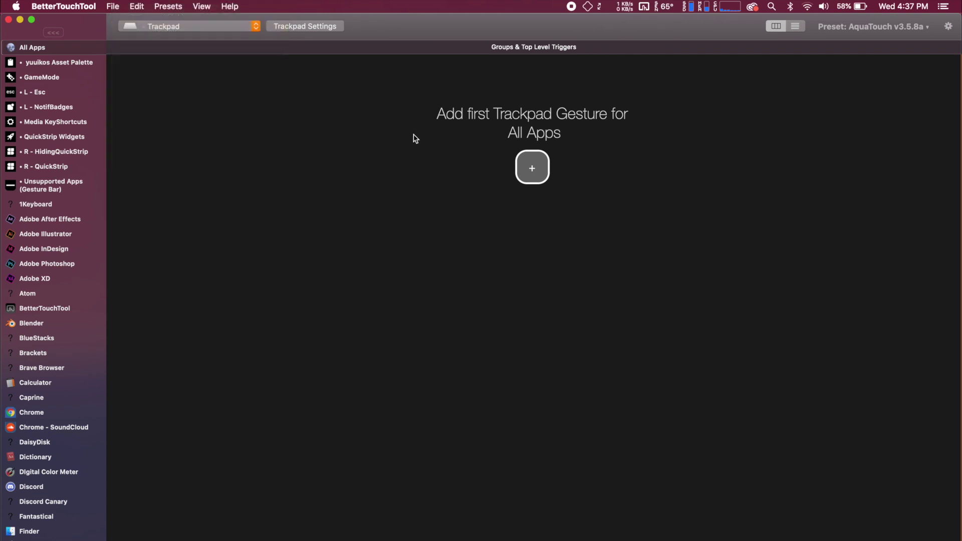
Step: Add a first trackpad gesture for All Apps with the two-finger Rotate Right trigger
left_click(533, 168)
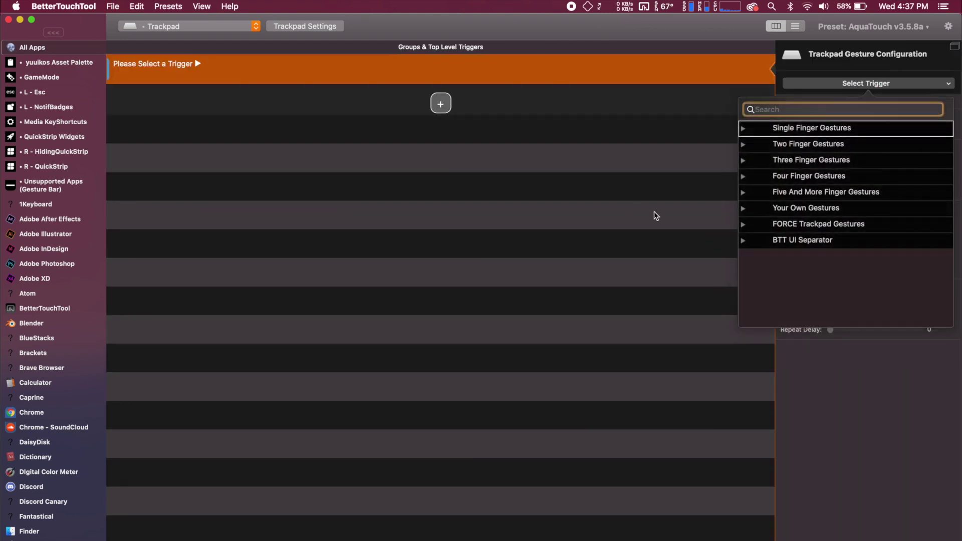
left_click(743, 144)
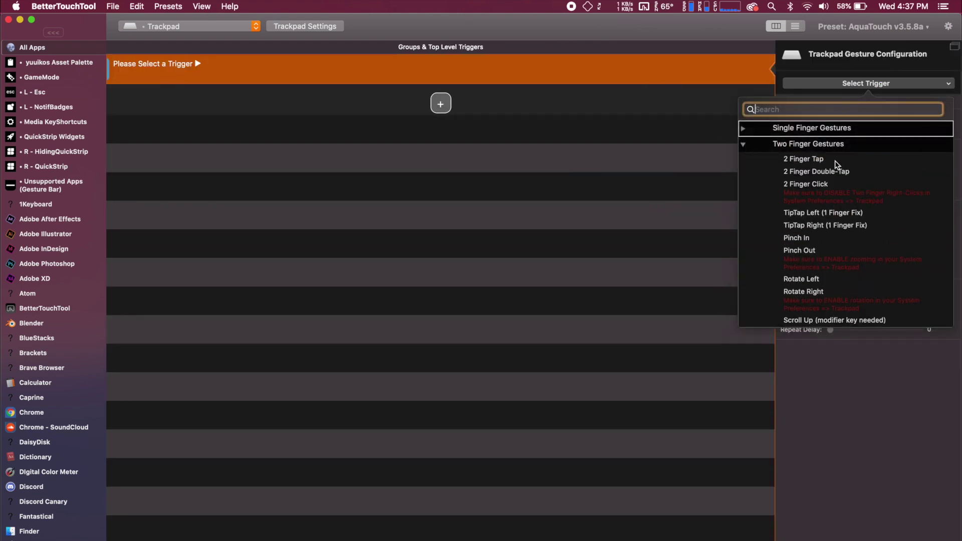
scroll(822, 193, "down", 5)
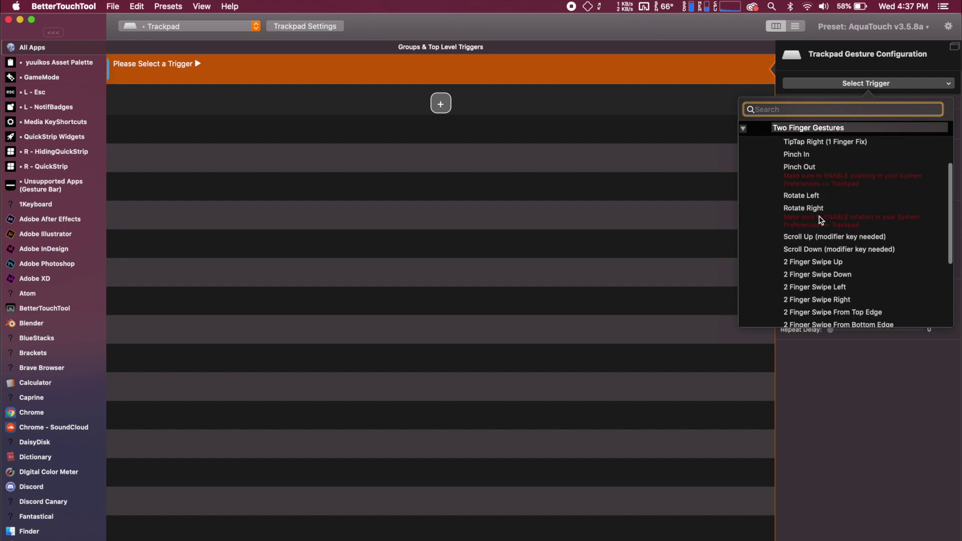
left_click(809, 213)
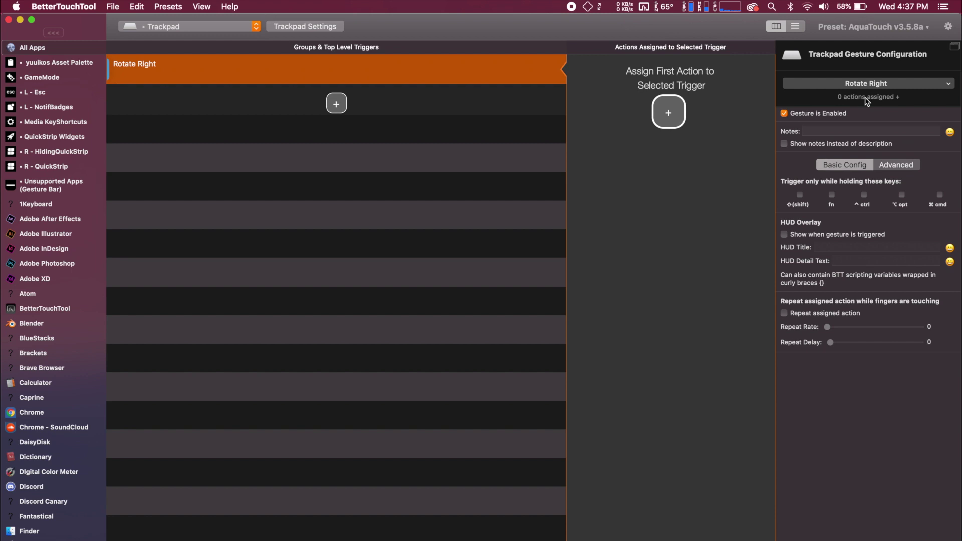
Step: Assign the predefined Volume Up action to the Rotate Right gesture, finding it by searching for "volum"
left_click(666, 109)
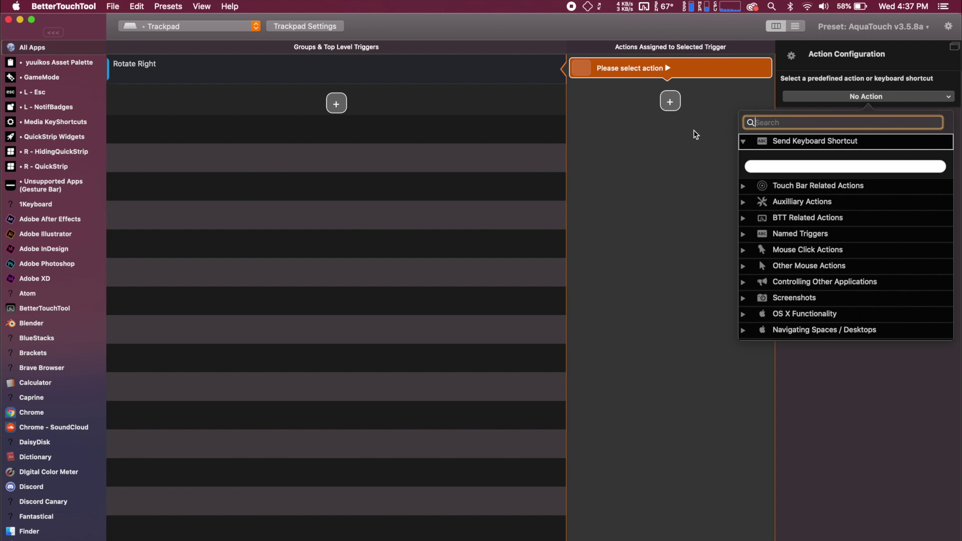
type("volum")
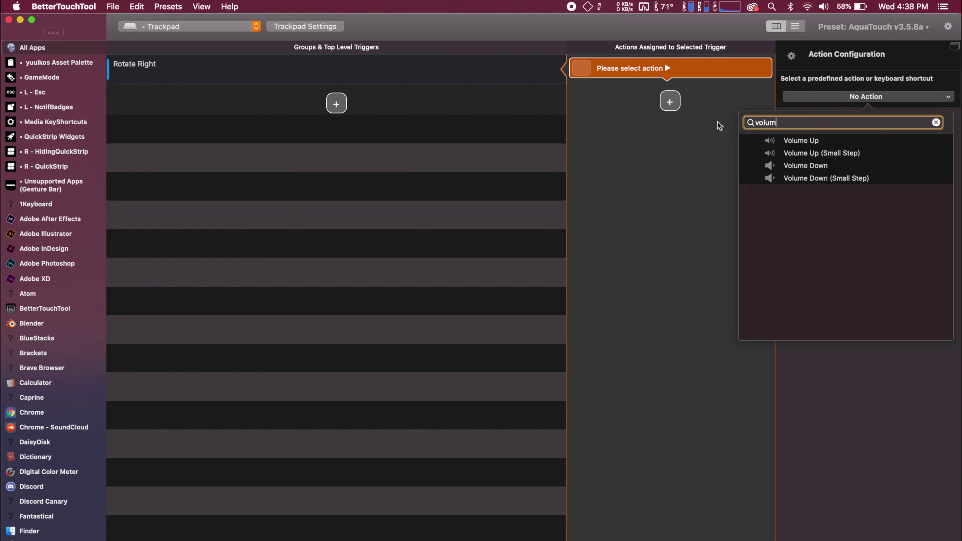
left_click(799, 142)
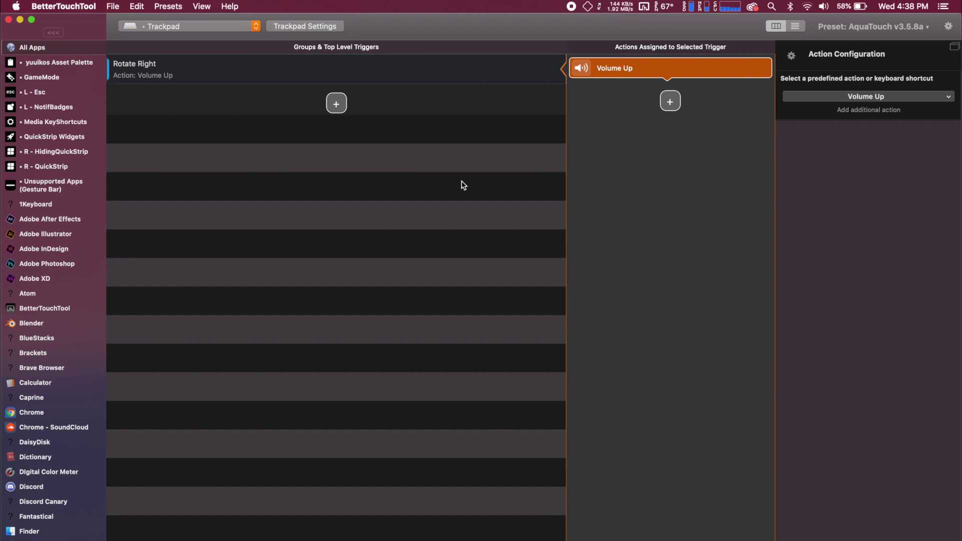
Step: Test the Rotate Right gesture by raising the system volume several steps
key("XF86AudioRaiseVolume")
key("XF86AudioRaiseVolume")
key("XF86AudioRaiseVolume")
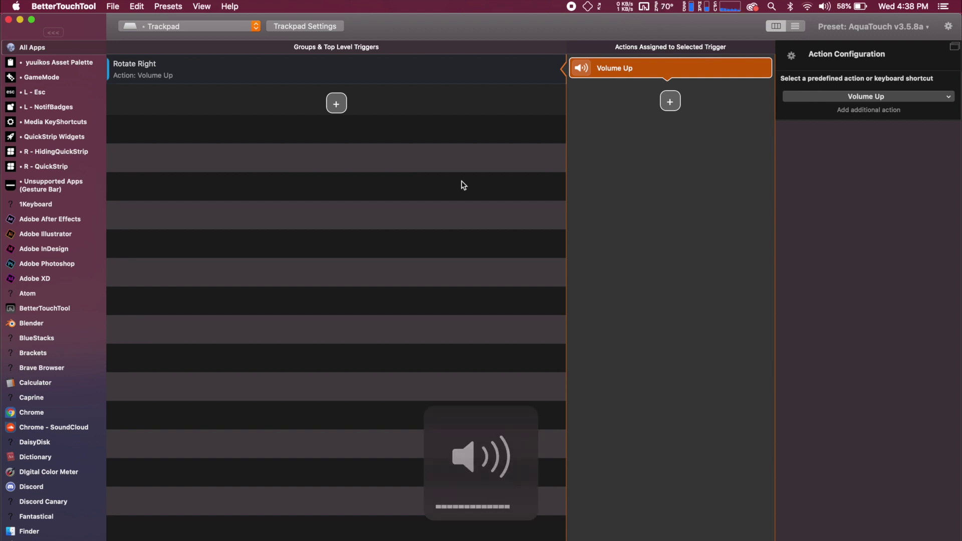
key("XF86AudioRaiseVolume")
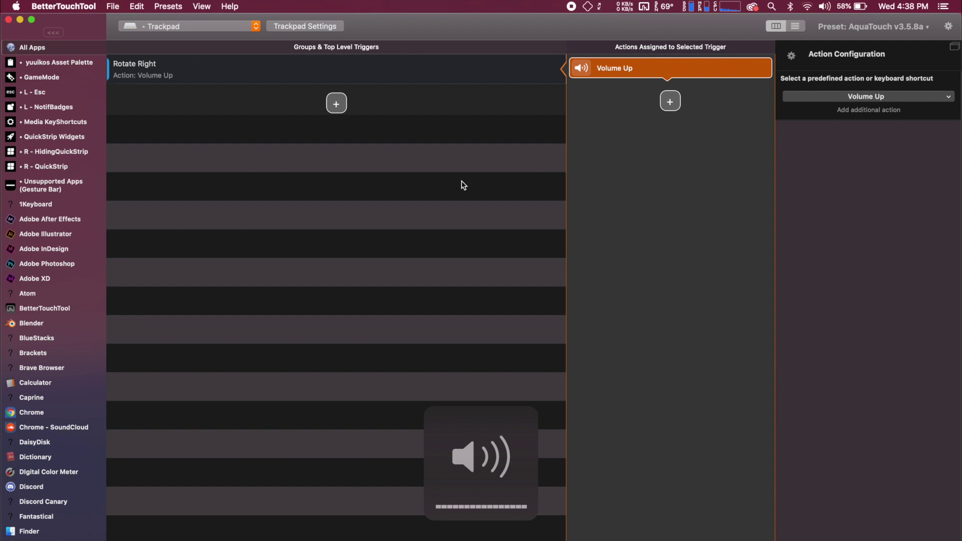
Step: Add a second trackpad gesture with the two-finger Rotate Left trigger
left_click(336, 104)
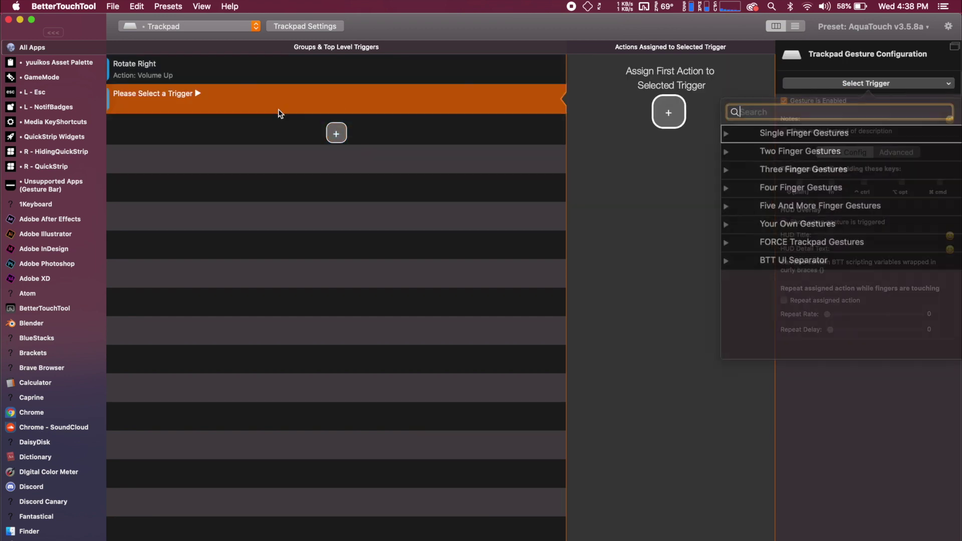
left_click(744, 144)
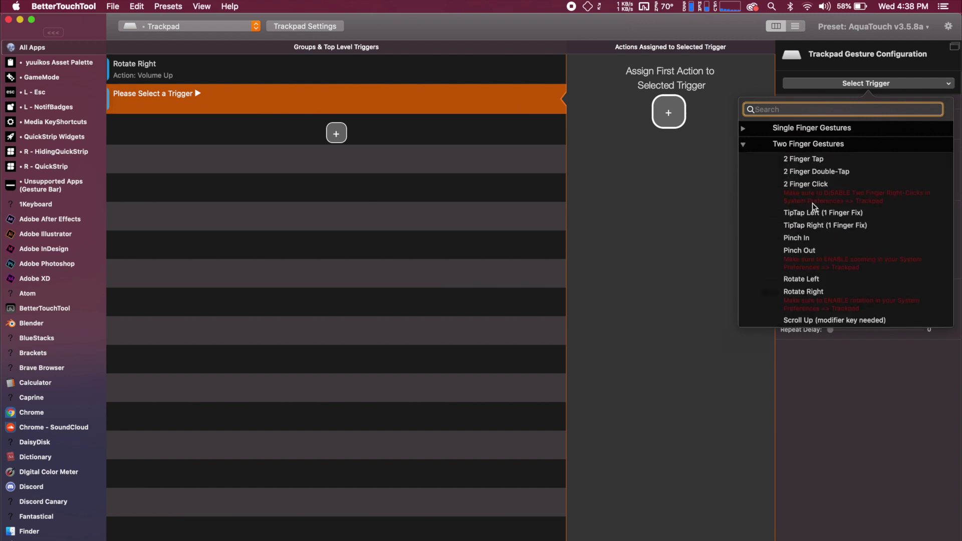
scroll(813, 203, "down", 3)
left_click(813, 208)
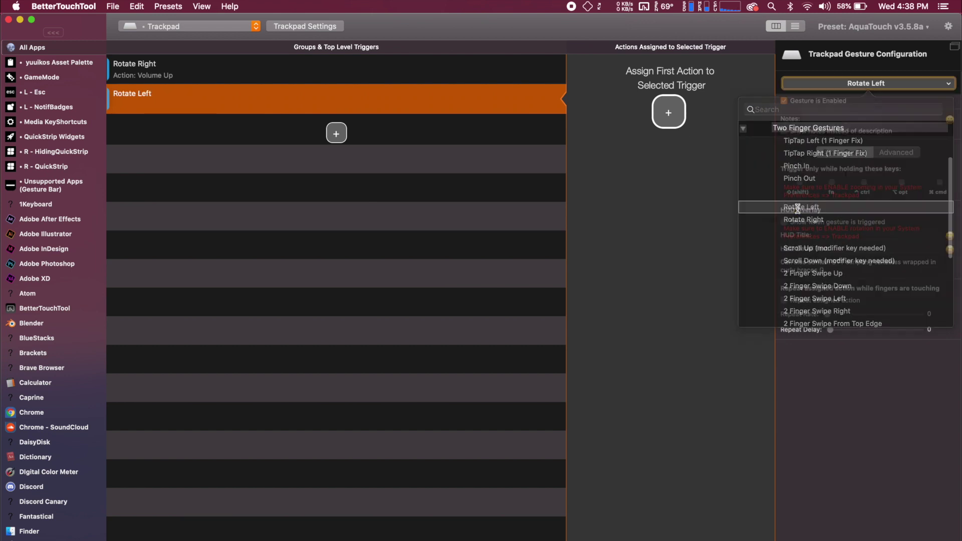
Step: Assign the predefined Volume Down action, found by searching for "volume", to the Rotate Left gesture and test lowering the volume
left_click(668, 116)
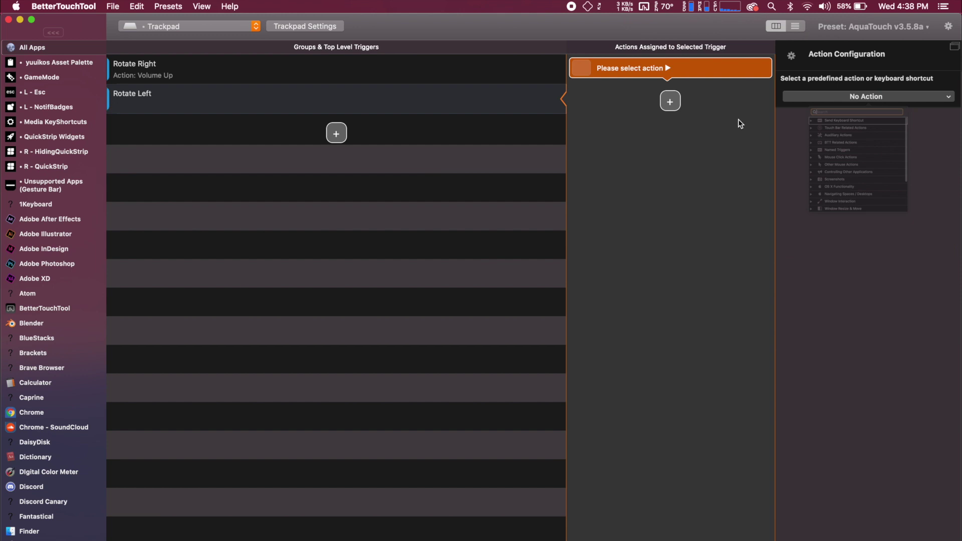
type("volume")
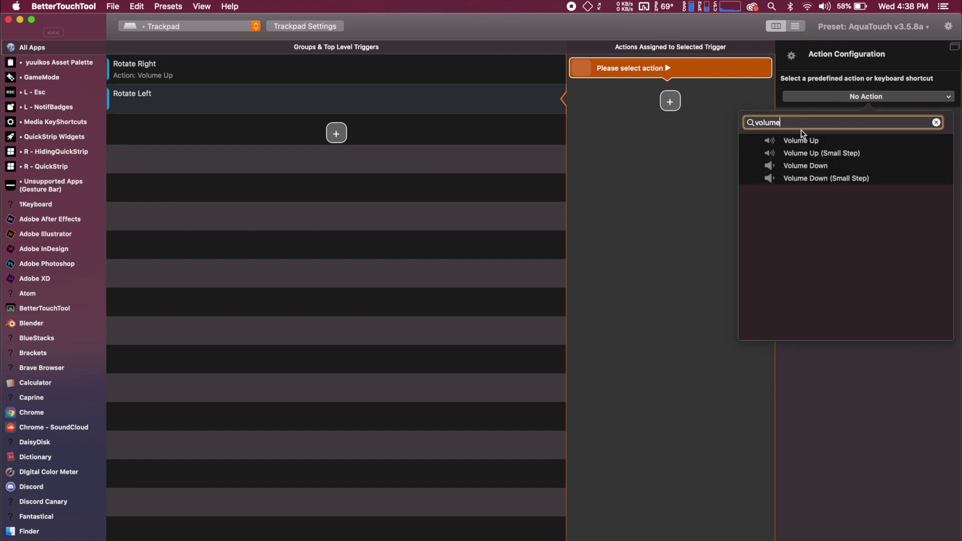
left_click(802, 166)
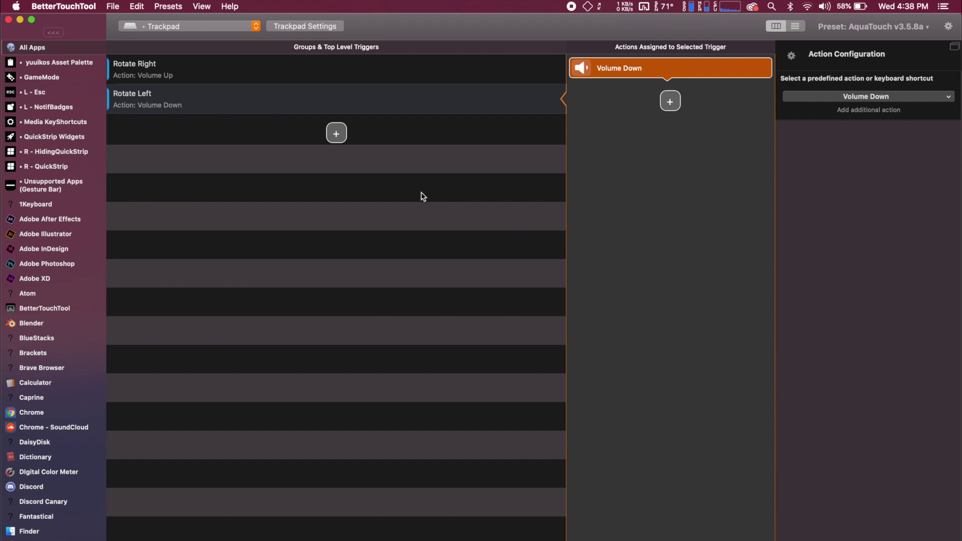
key("XF86AudioLowerVolume")
Step: Open the trackpad's Scroll & Zoom & Rotate settings and examine the rotate block time and needed rotation amount
left_click(300, 25)
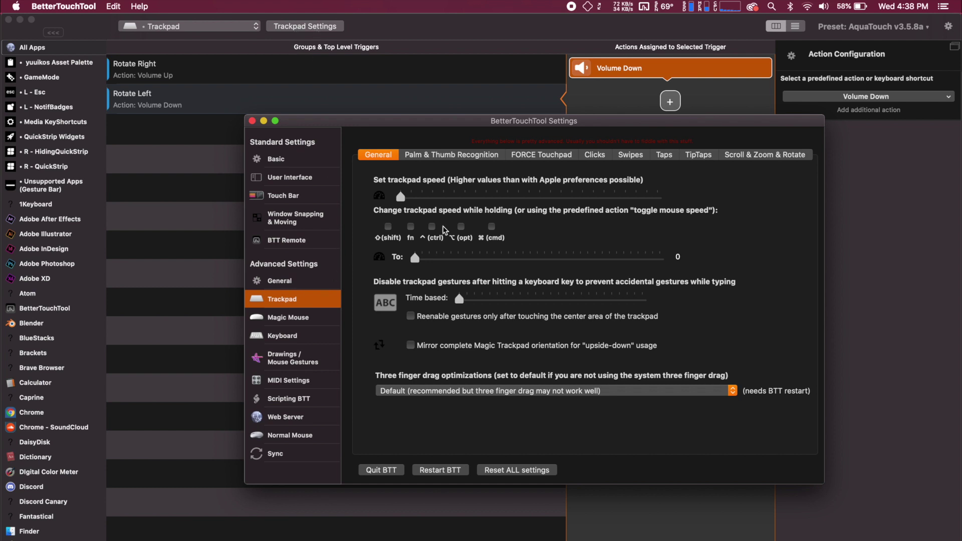
left_click(759, 160)
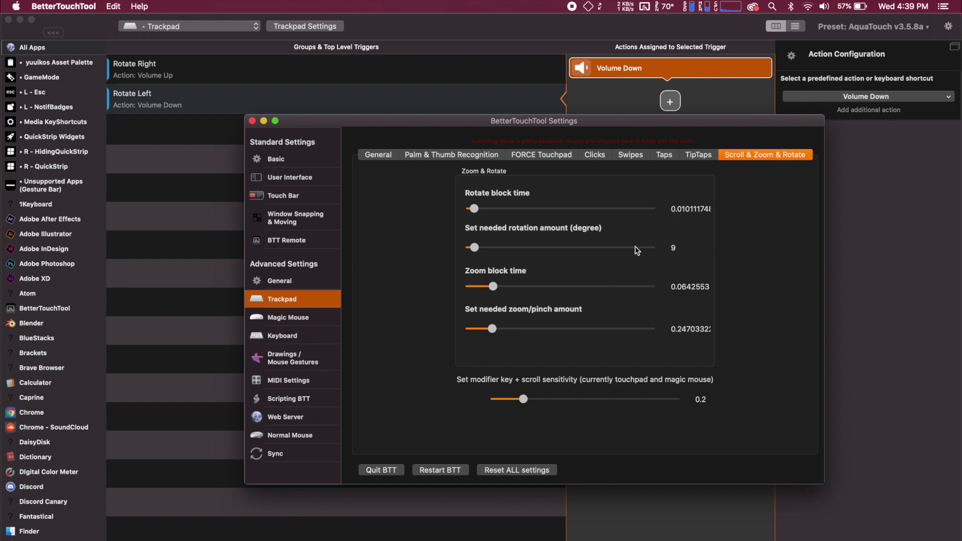
key("ctrl+Up")
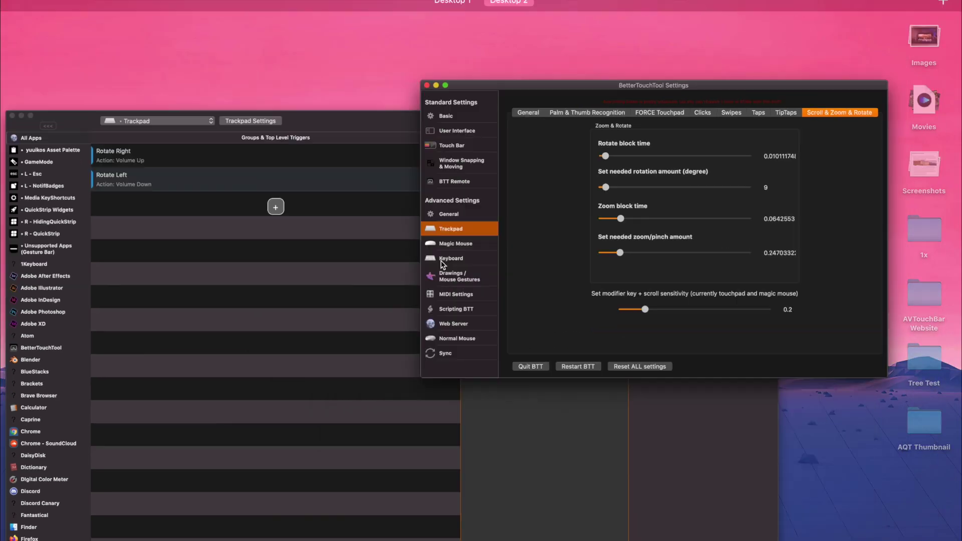
left_click(649, 233)
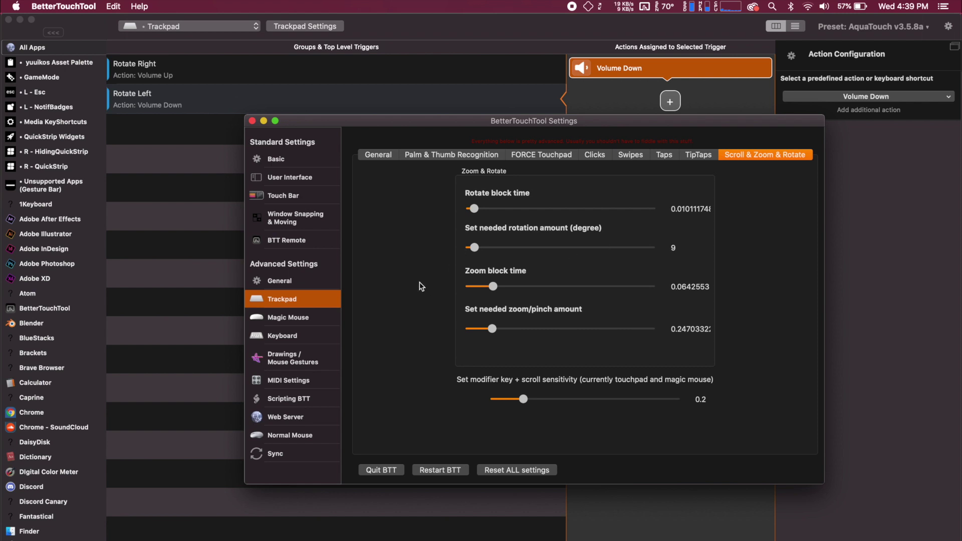
Step: Test both rotate gestures by raising and lowering the system volume several steps, and close the settings window
key("XF86AudioRaiseVolume")
key("XF86AudioRaiseVolume")
key("XF86AudioRaiseVolume")
key("XF86AudioRaiseVolume")
key("XF86AudioRaiseVolume")
key("XF86AudioRaiseVolume")
key("XF86AudioRaiseVolume")
key("XF86AudioLowerVolume")
key("XF86AudioLowerVolume")
key("XF86AudioLowerVolume")
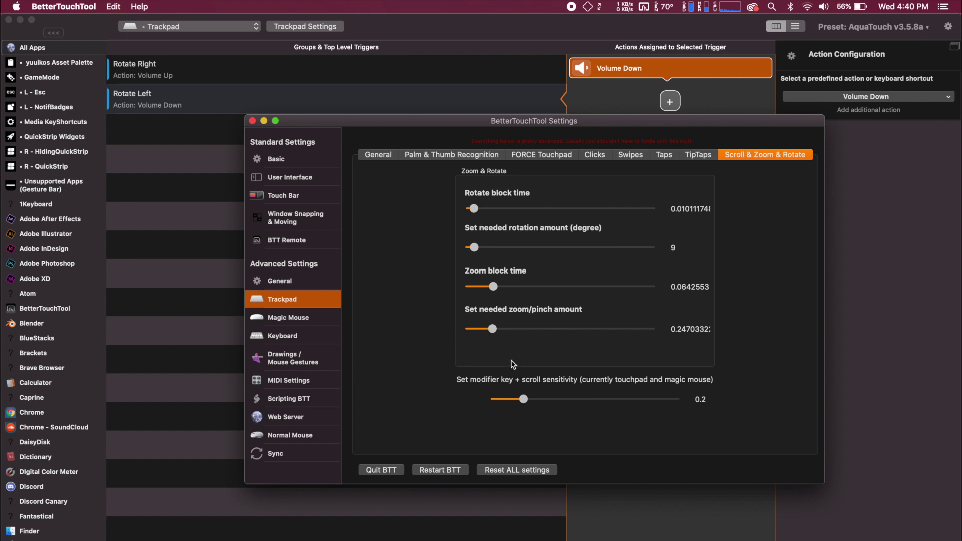
left_click(252, 121)
Step: Add a third trackpad gesture with the two-finger Rotate Right trigger, active only while Cmd is held
left_click(336, 133)
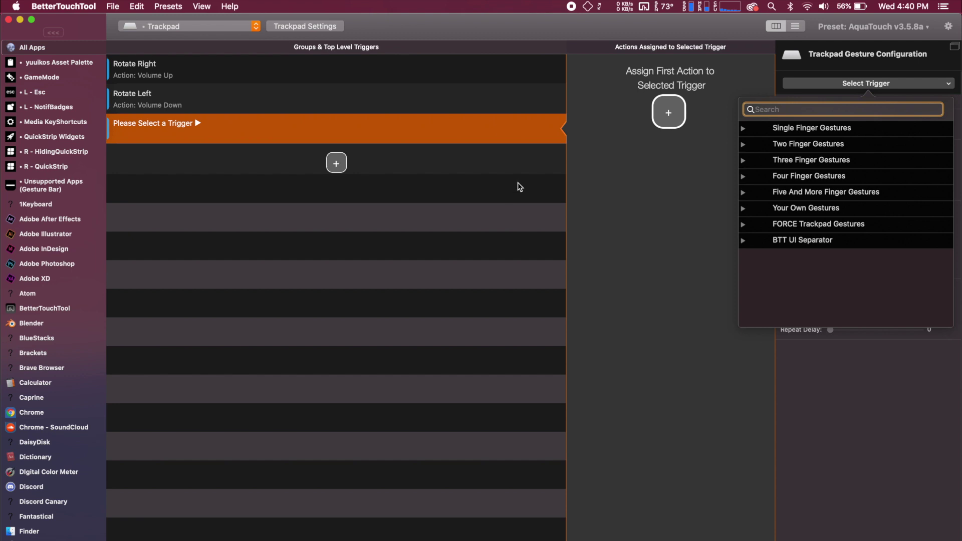
left_click(744, 144)
scroll(832, 225, "down", 2)
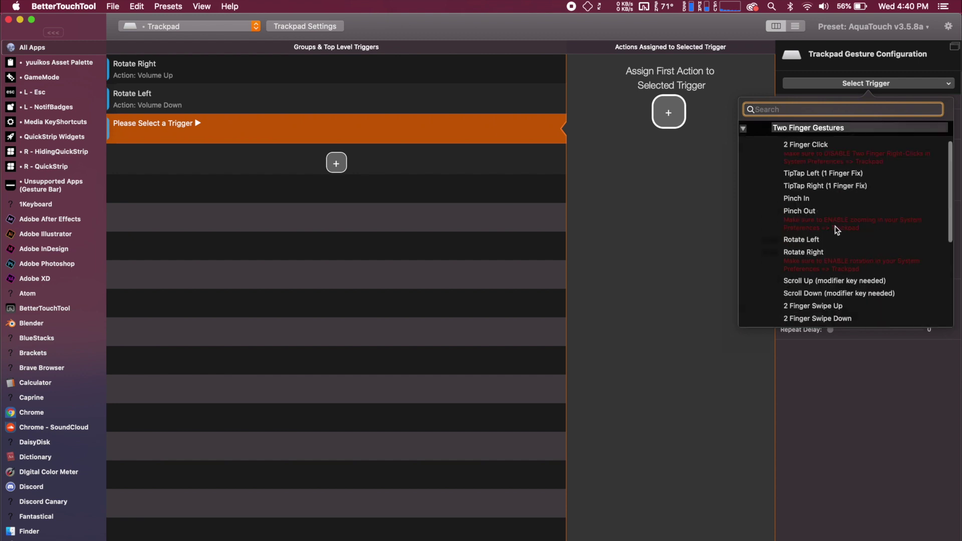
scroll(837, 231, "down", 2)
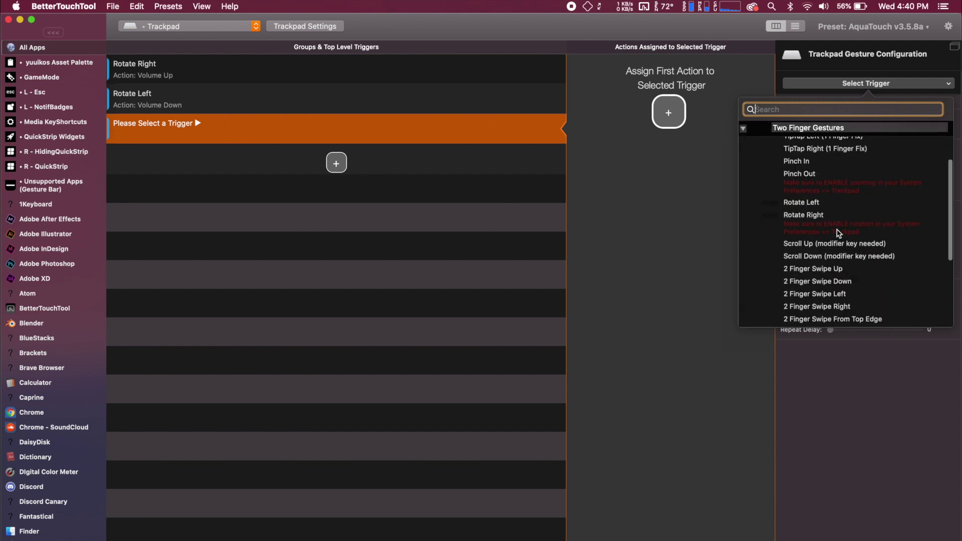
left_click(817, 209)
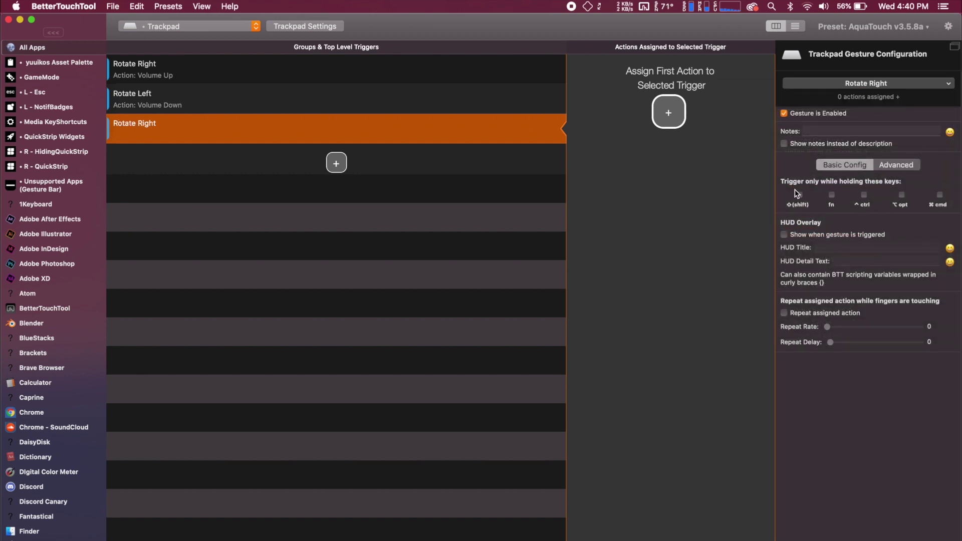
left_click(940, 195)
Step: Assign the predefined Brightness Up action to the Cmd Rotate Right gesture, finding it by searching for "brightness"
left_click(669, 113)
left_click(855, 97)
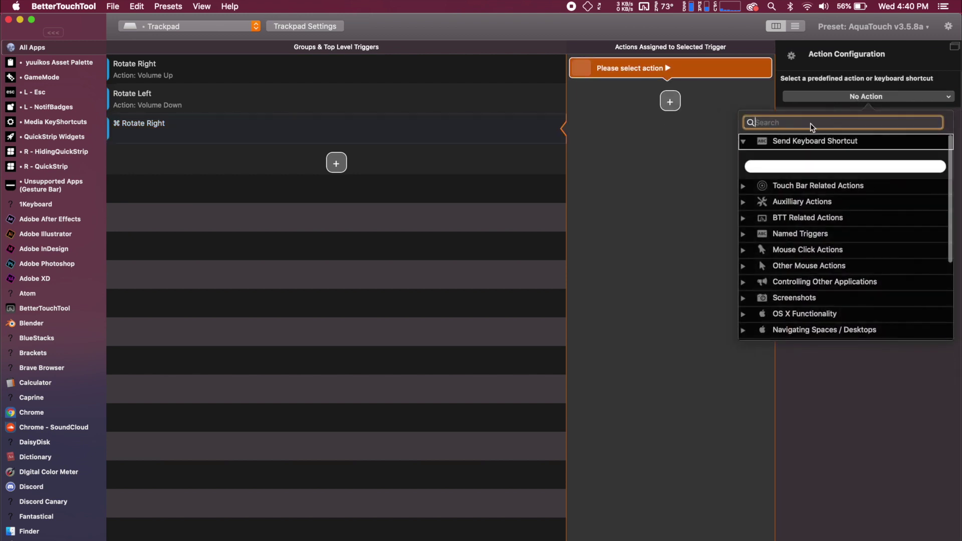
type("brightne")
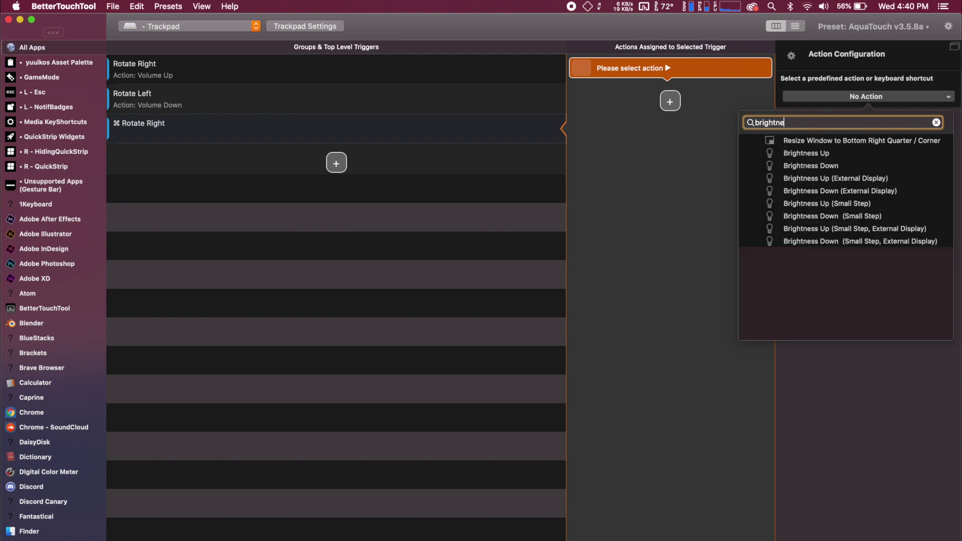
type("ss")
left_click(804, 141)
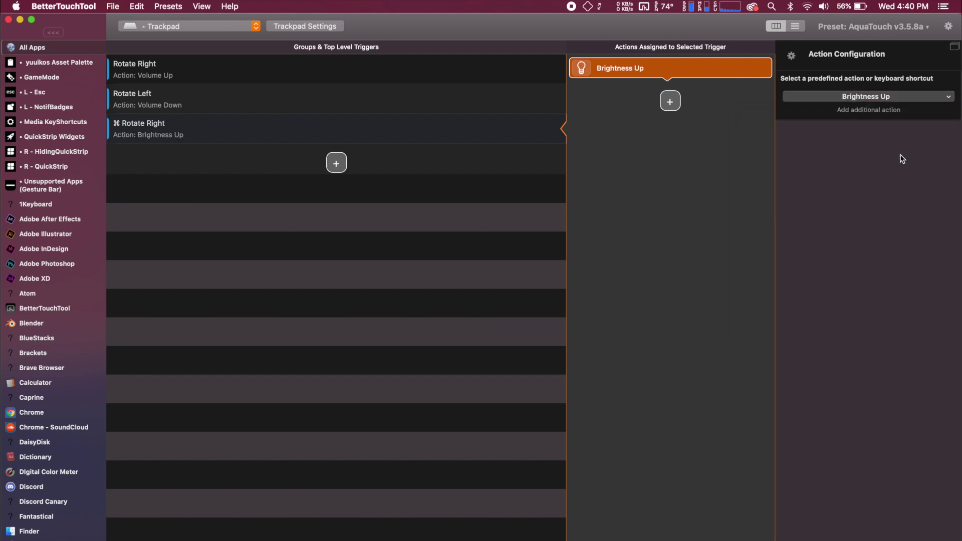
Step: Add a fourth trackpad gesture with the two-finger Rotate Left trigger
left_click(351, 166)
left_click(336, 163)
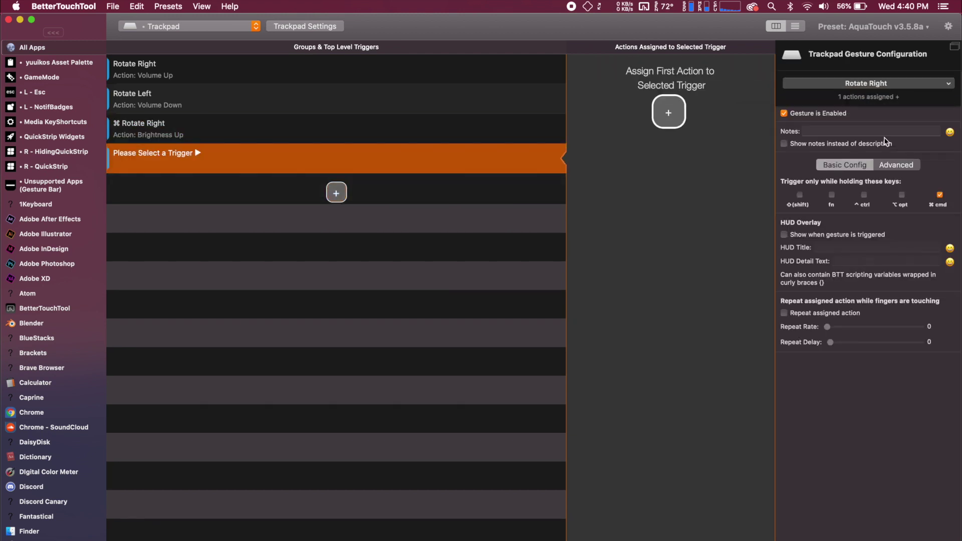
left_click(765, 145)
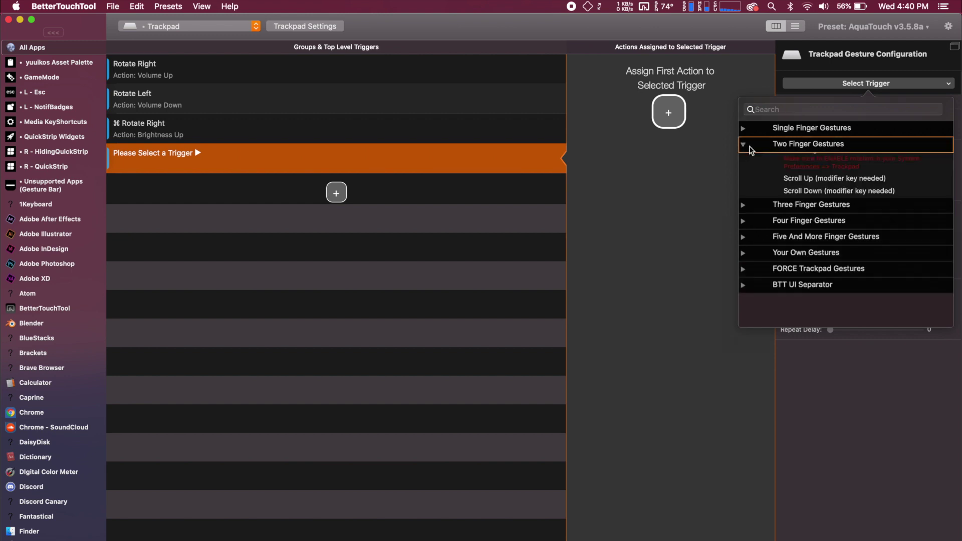
scroll(807, 232, "down", 2)
left_click(796, 247)
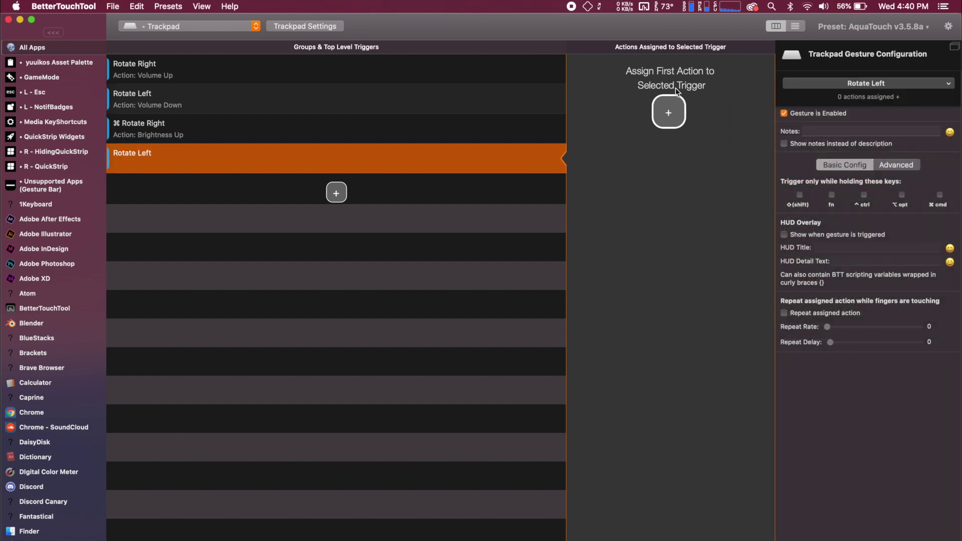
Step: Assign the predefined Brightness Down action, found by searching for "brightness", to the new Rotate Left gesture and require Cmd to be held
left_click(669, 113)
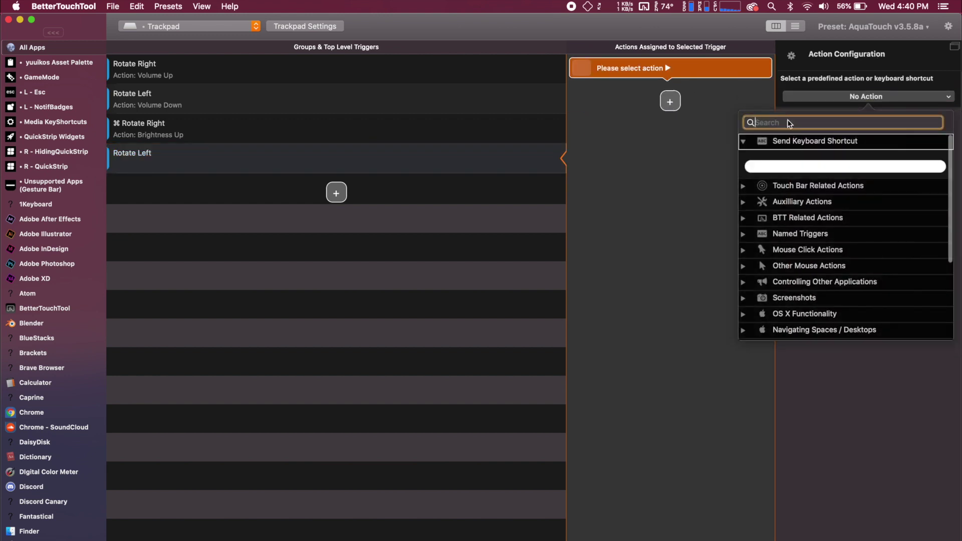
type("brightness")
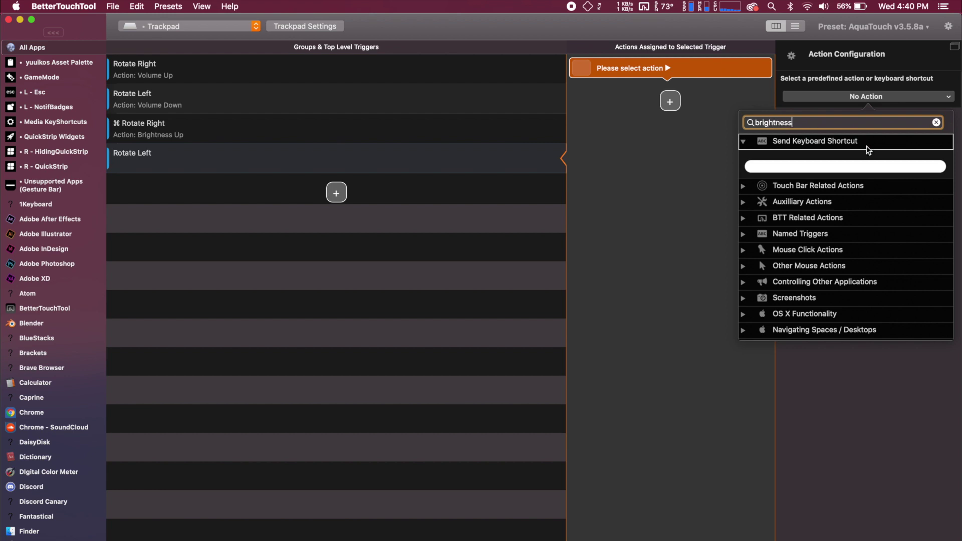
left_click(824, 149)
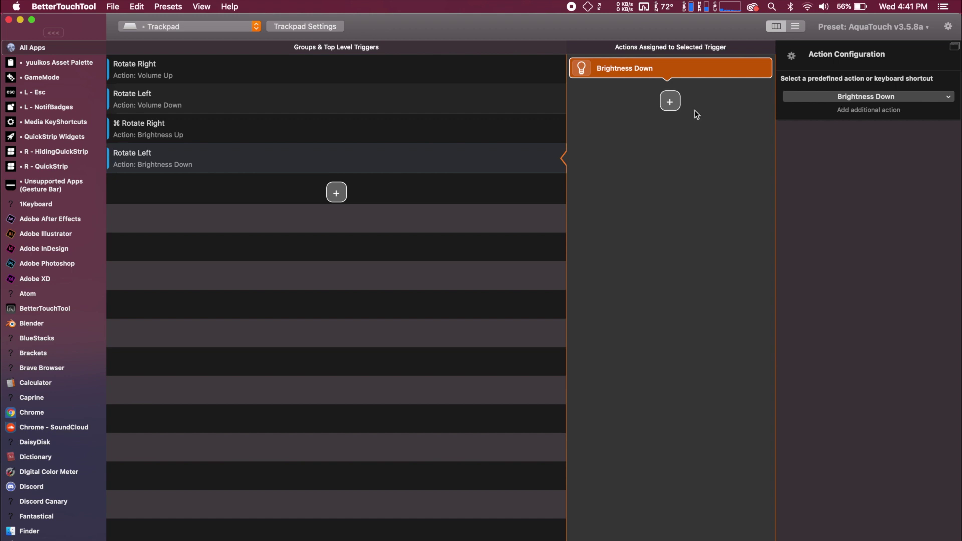
left_click(212, 169)
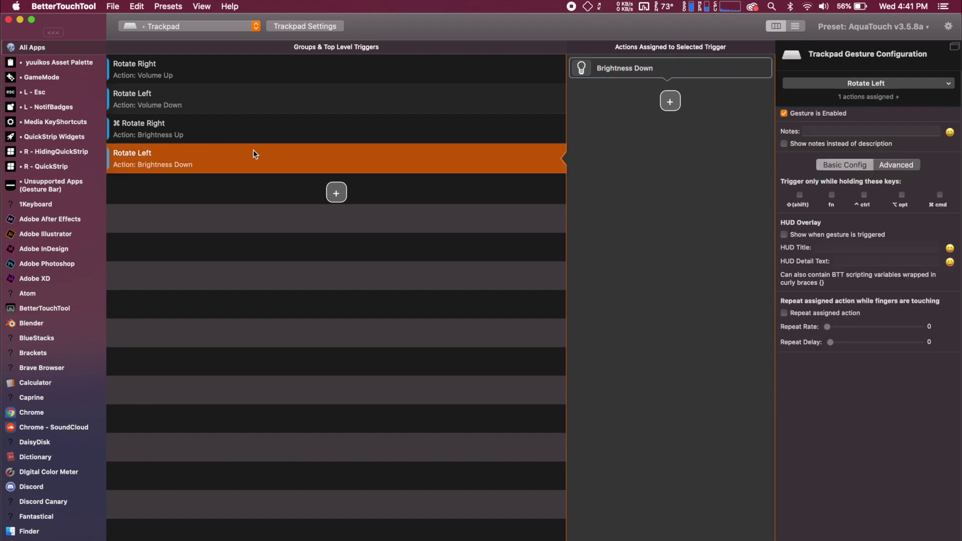
left_click(940, 195)
Step: Test the Cmd rotate gestures by repeatedly raising and lowering the screen brightness
key("XF86MonBrightnessUp")
key("XF86MonBrightnessDown")
key("XF86MonBrightnessDown")
key("XF86MonBrightnessDown")
key("XF86MonBrightnessDown")
key("XF86MonBrightnessDown")
key("XF86MonBrightnessDown")
key("XF86MonBrightnessDown")
key("XF86MonBrightnessDown")
key("XF86MonBrightnessDown")
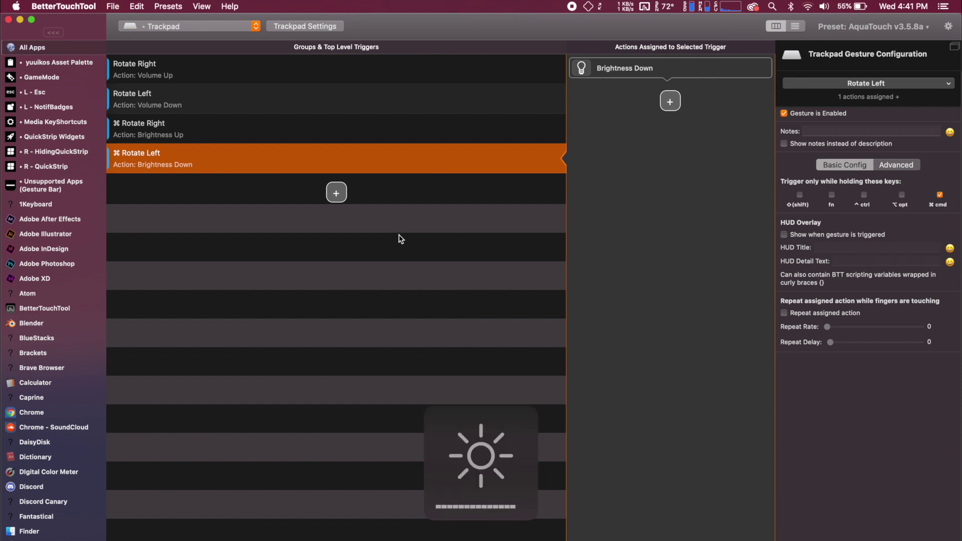
key("XF86MonBrightnessUp")
key("XF86MonBrightnessUp")
key("XF86MonBrightnessUp")
key("XF86MonBrightnessUp")
key("XF86MonBrightnessUp")
key("XF86MonBrightnessUp")
key("XF86MonBrightnessUp")
key("XF86MonBrightnessDown")
key("XF86MonBrightnessDown")
key("XF86MonBrightnessDown")
key("XF86MonBrightnessDown")
key("XF86MonBrightnessDown")
key("XF86MonBrightnessDown")
key("XF86MonBrightnessUp")
key("XF86MonBrightnessUp")
key("XF86MonBrightnessUp")
key("XF86MonBrightnessUp")
key("XF86MonBrightnessUp")
key("XF86MonBrightnessUp")
key("XF86MonBrightnessUp")
key("XF86MonBrightnessUp")
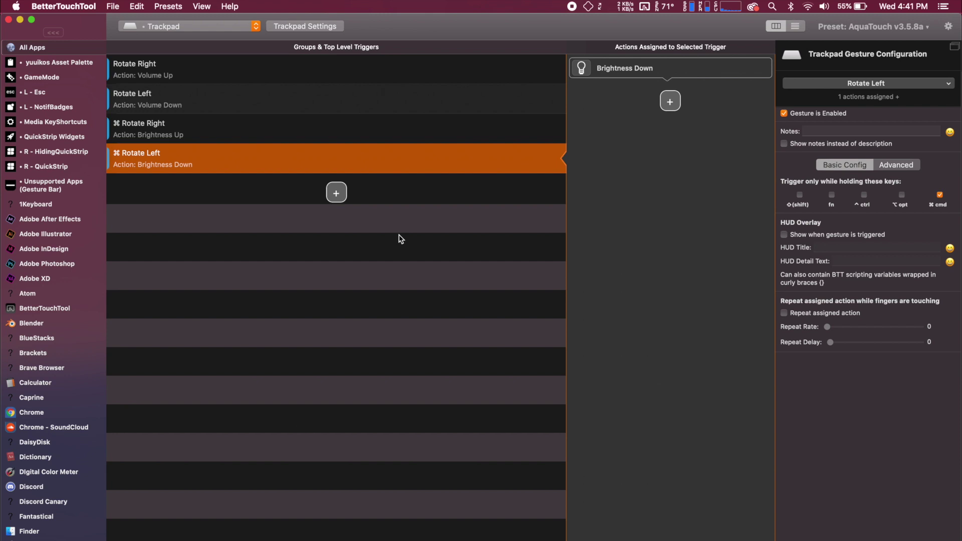
Step: Test alternating between volume and brightness control by rotating without and with Cmd held
key("XF86AudioRaiseVolume")
key("XF86AudioRaiseVolume")
key("XF86AudioRaiseVolume")
key("XF86AudioRaiseVolume")
key("XF86AudioRaiseVolume")
key("XF86AudioRaiseVolume")
key("XF86AudioRaiseVolume")
key("XF86AudioLowerVolume")
key("XF86AudioLowerVolume")
key("XF86AudioLowerVolume")
key("XF86AudioLowerVolume")
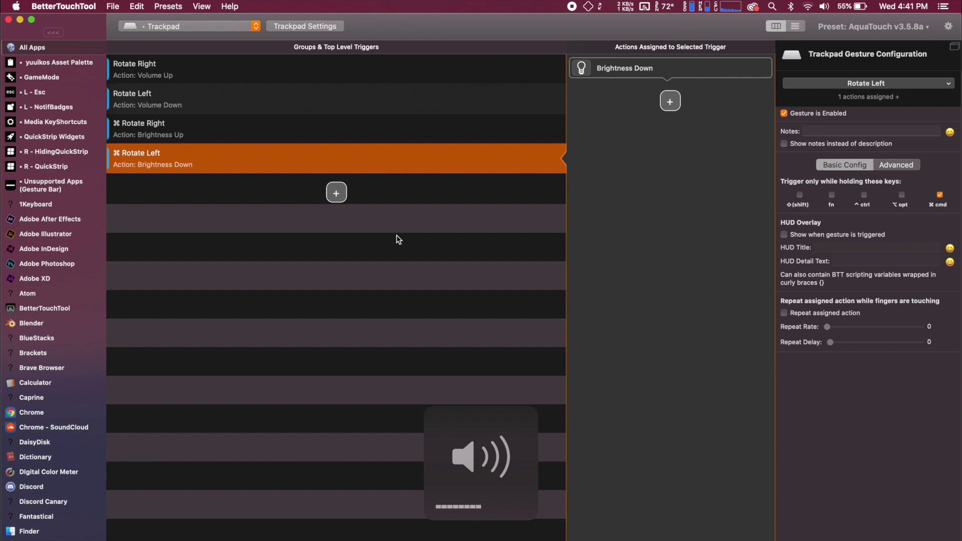
key("XF86MonBrightnessUp")
key("XF86MonBrightnessDown")
key("XF86MonBrightnessDown")
key("XF86MonBrightnessDown")
key("XF86MonBrightnessDown")
key("XF86MonBrightnessDown")
key("XF86MonBrightnessUp")
key("XF86MonBrightnessUp")
key("XF86MonBrightnessUp")
key("XF86MonBrightnessUp")
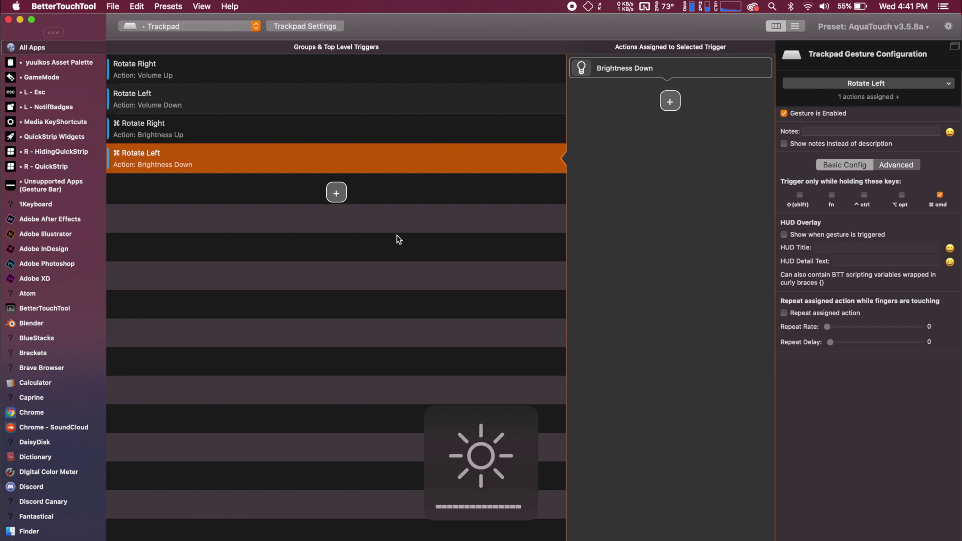
key("XF86MonBrightnessUp")
key("XF86AudioRaiseVolume")
key("XF86AudioRaiseVolume")
key("XF86AudioRaiseVolume")
key("XF86AudioRaiseVolume")
key("XF86AudioLowerVolume")
key("XF86AudioLowerVolume")
key("XF86AudioLowerVolume")
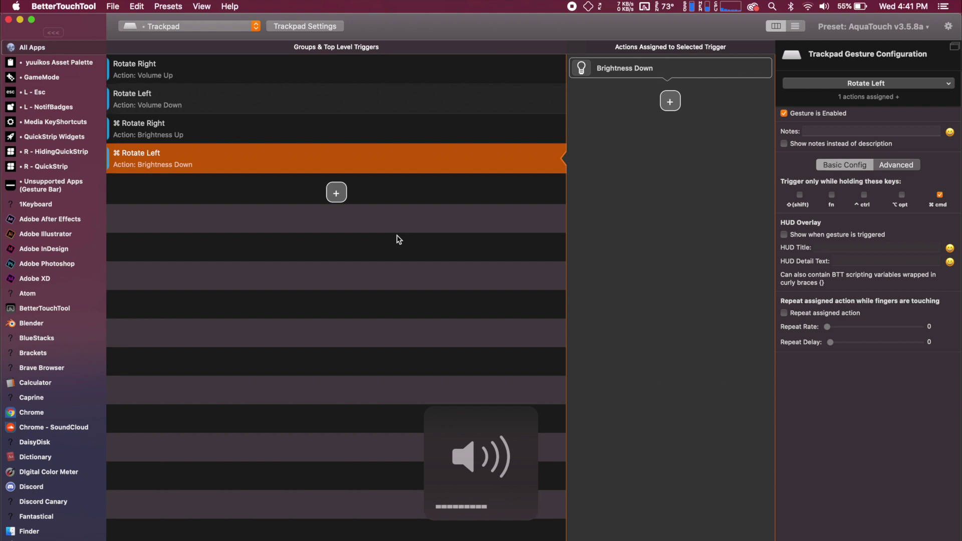